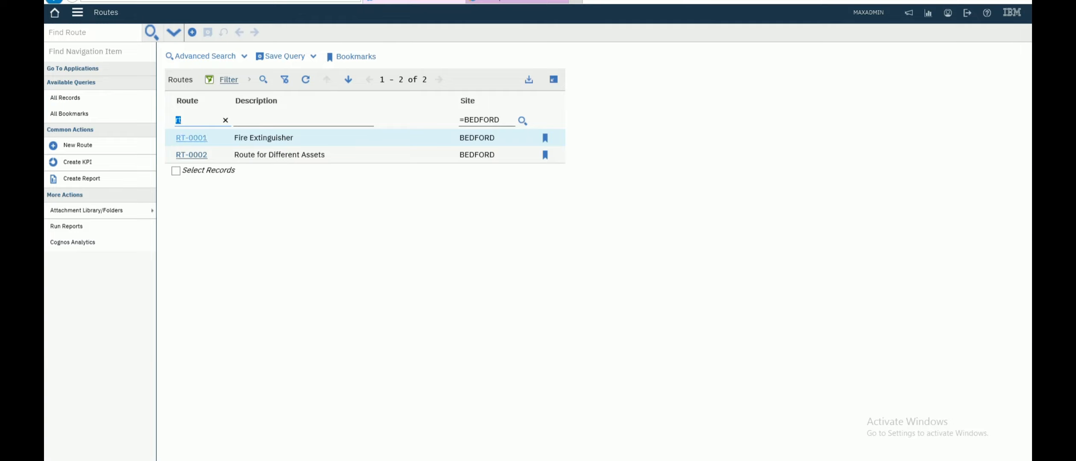
- Open route RT-0001 from the list, then advance to the next record, RT-0002
{"action": "left_click", "coordinate": [191, 138]}
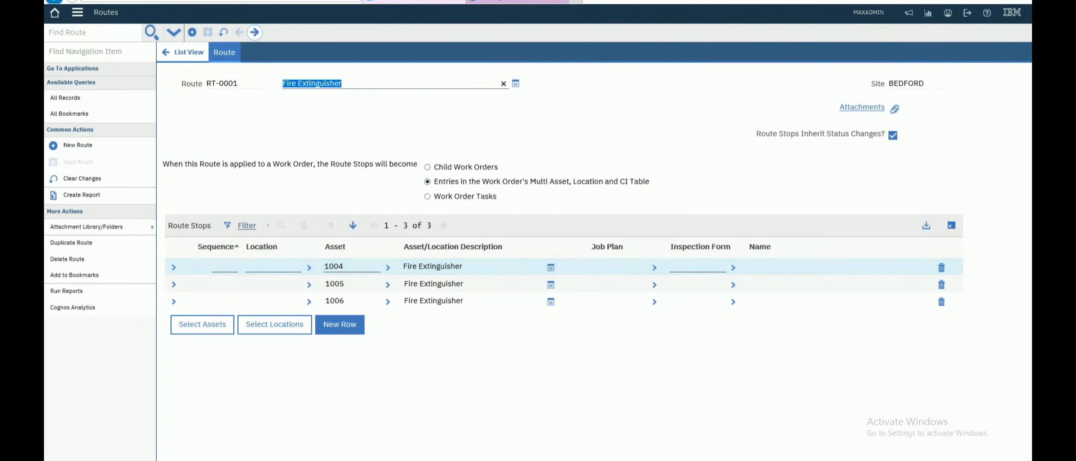
{"action": "left_click", "coordinate": [254, 32]}
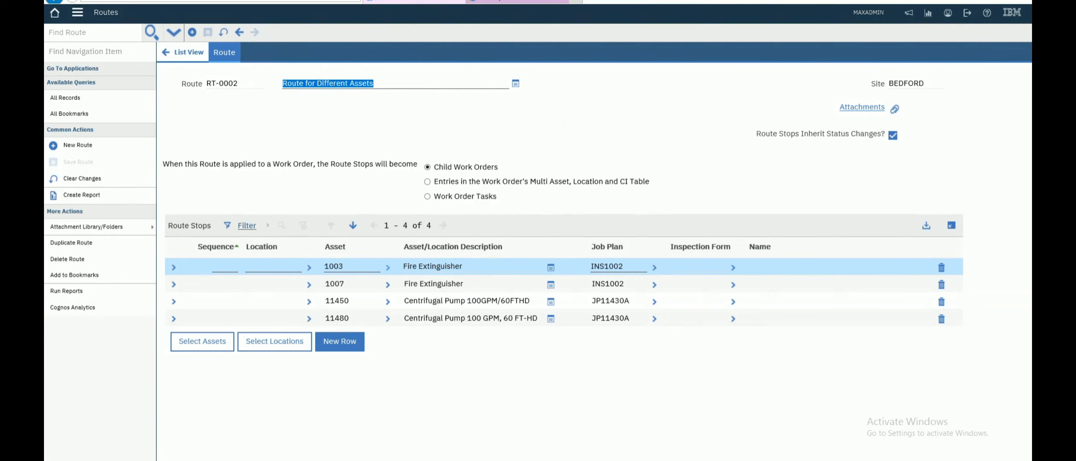
- Change asset 1003's status to Operating and return to route RT-0002
{"action": "left_click", "coordinate": [388, 267]}
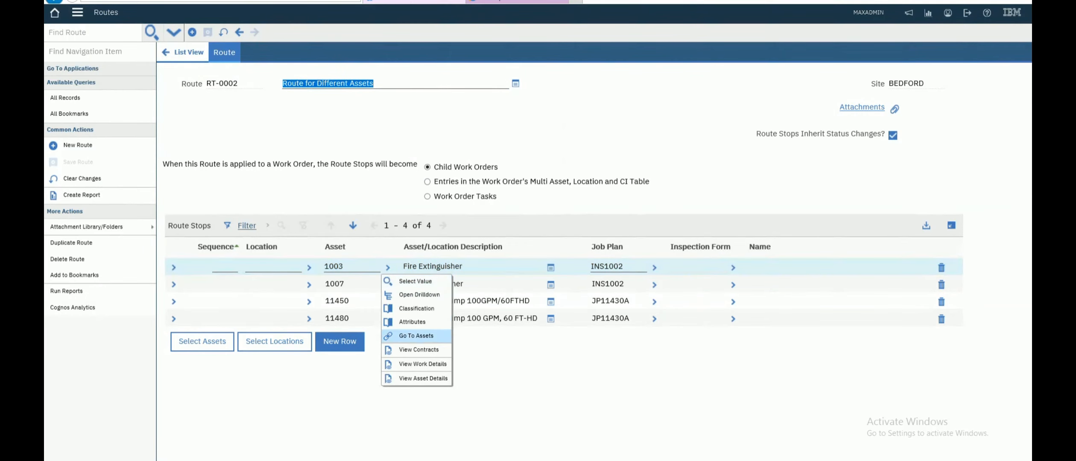
{"action": "left_click", "coordinate": [417, 336]}
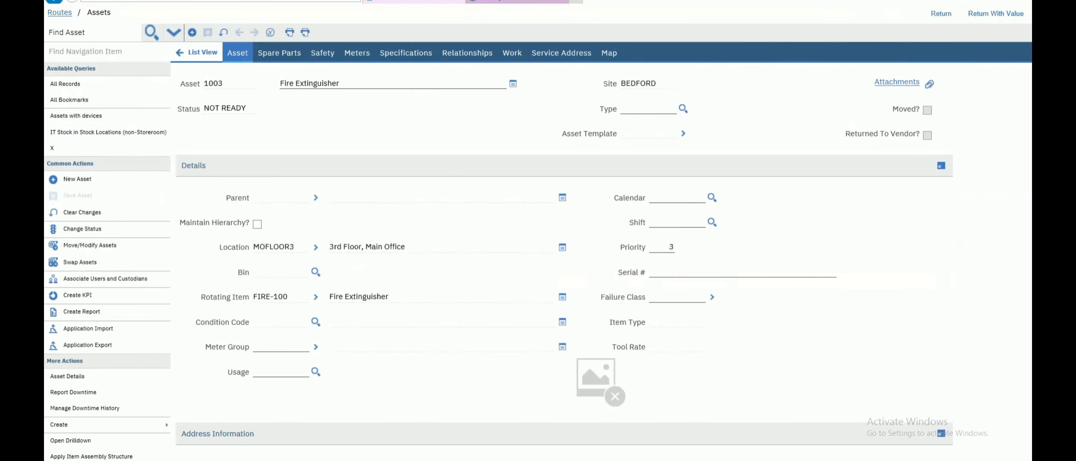
{"action": "left_click", "coordinate": [82, 229]}
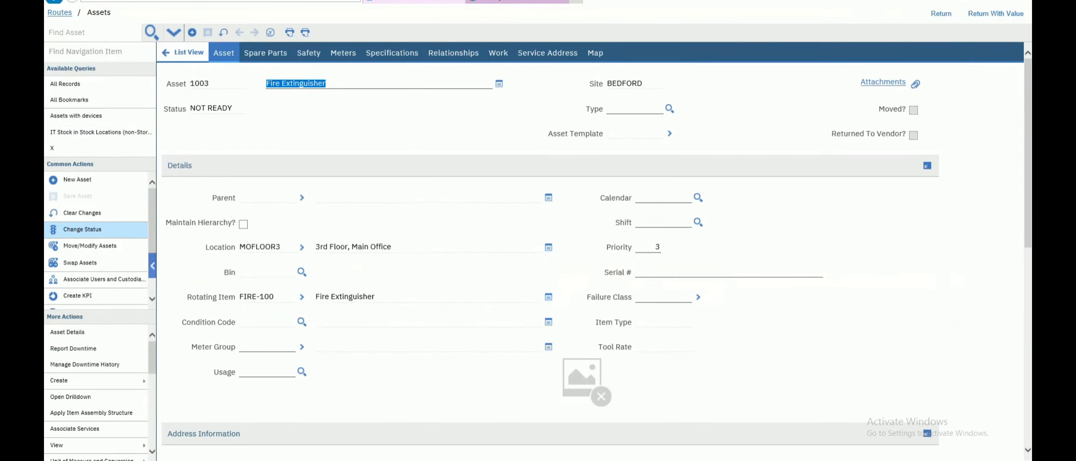
{"action": "left_click", "coordinate": [588, 168]}
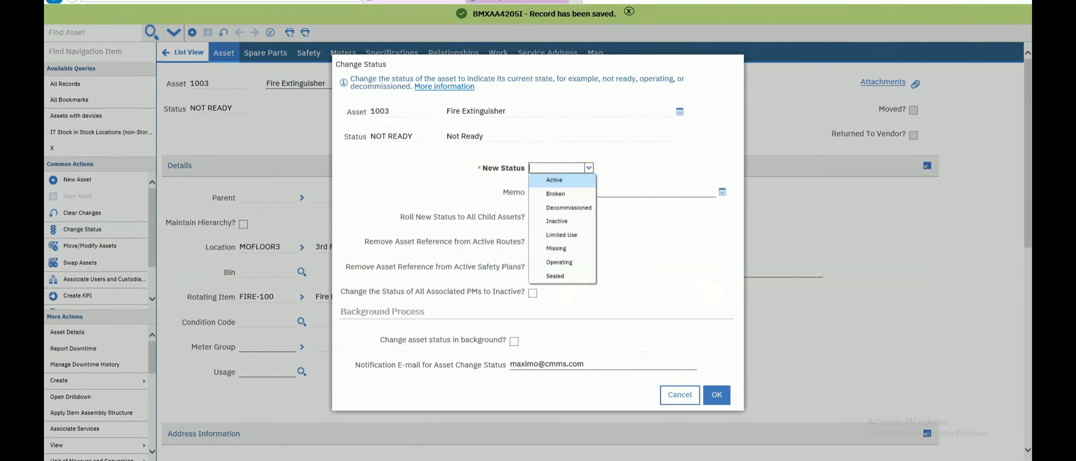
{"action": "left_click", "coordinate": [559, 263]}
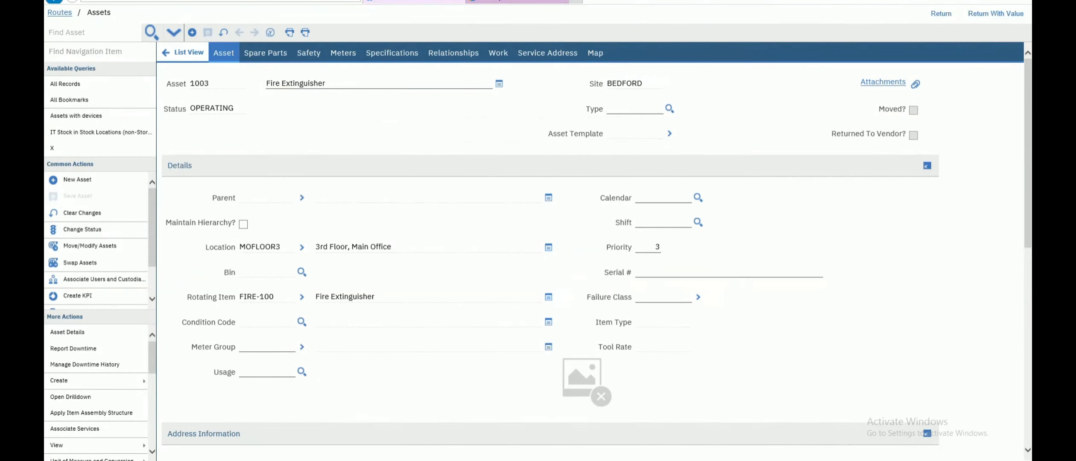
{"action": "left_click", "coordinate": [59, 13]}
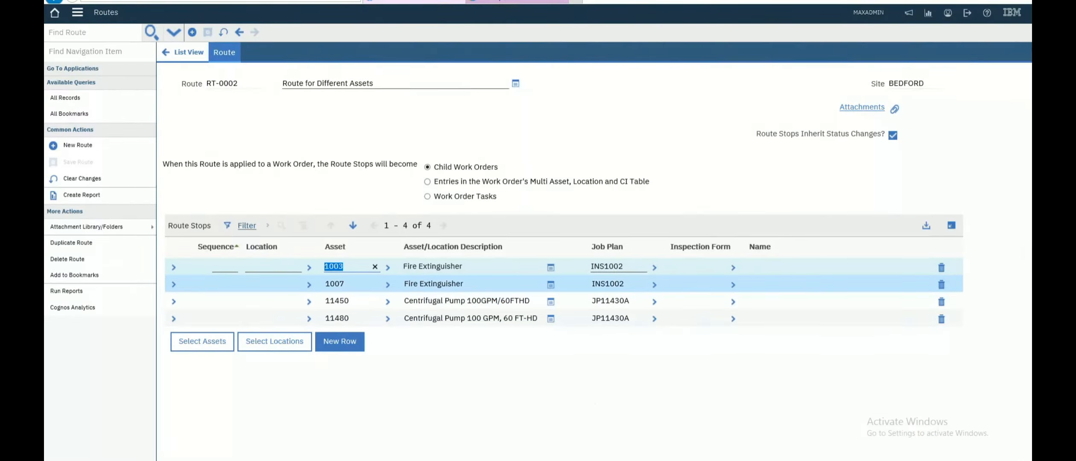
- Change asset 1007's status to Operating and return to route RT-0002
{"action": "left_click", "coordinate": [388, 285]}
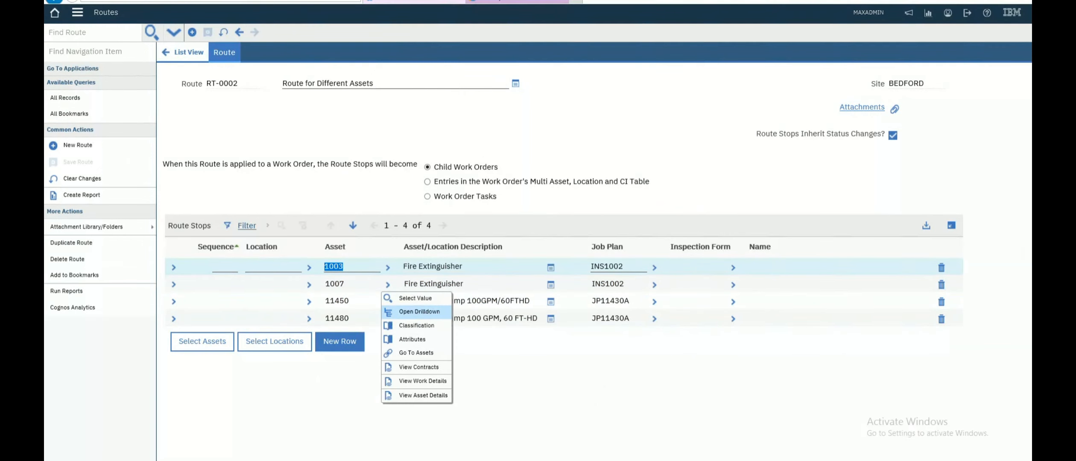
{"action": "left_click", "coordinate": [416, 352]}
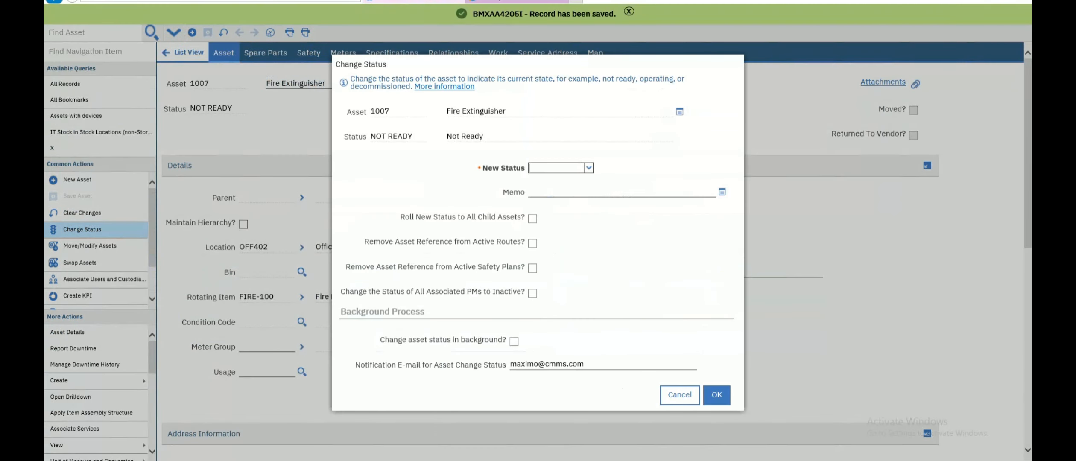
{"action": "left_click", "coordinate": [589, 167]}
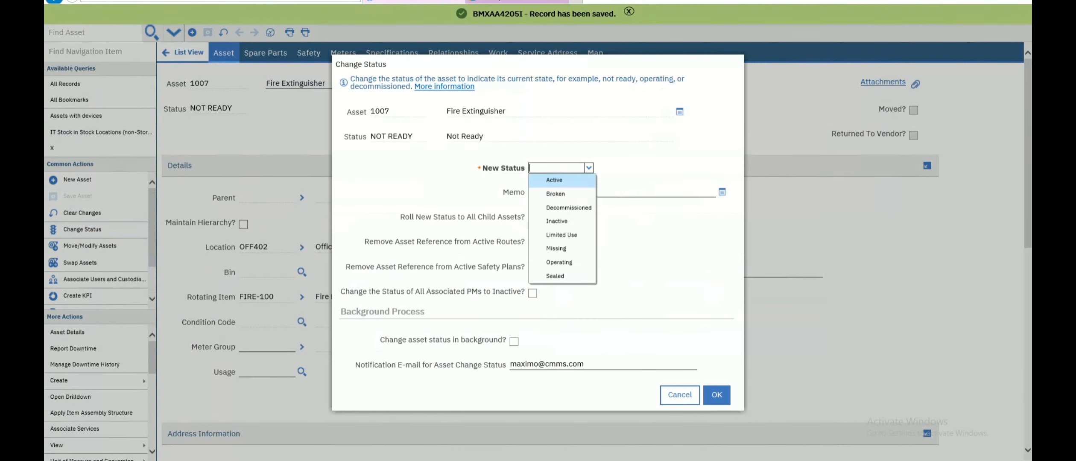
{"action": "left_click", "coordinate": [559, 262]}
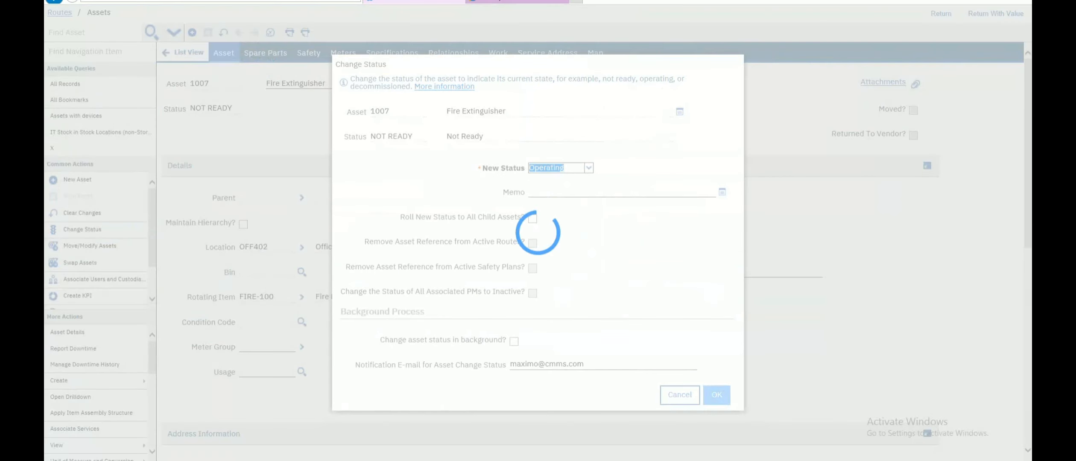
{"action": "left_click", "coordinate": [717, 395]}
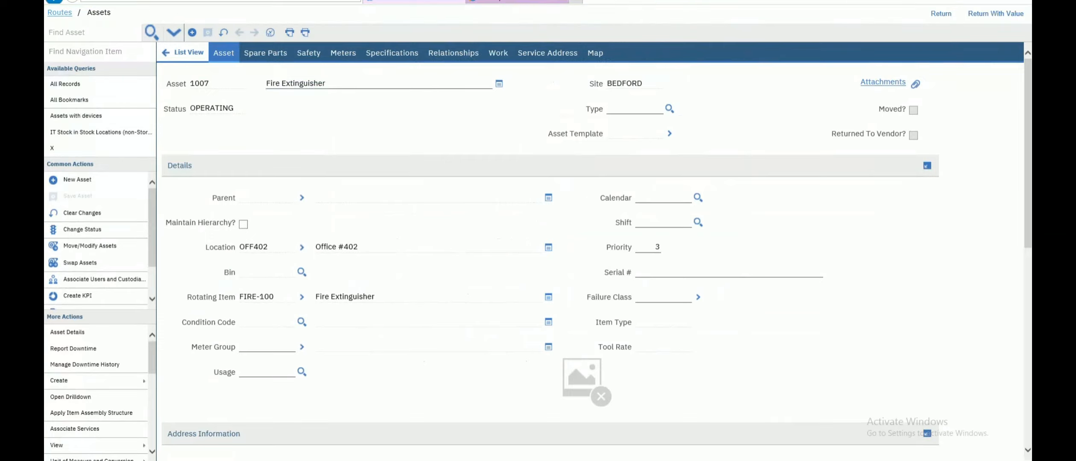
{"action": "left_click", "coordinate": [59, 13]}
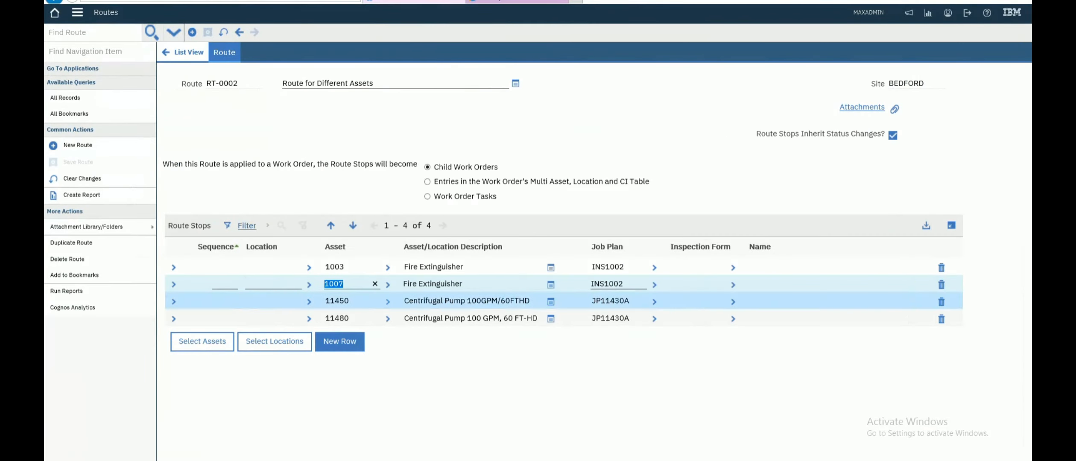
- Change centrifugal pump asset 11450's status to Operating
{"action": "left_click", "coordinate": [388, 301]}
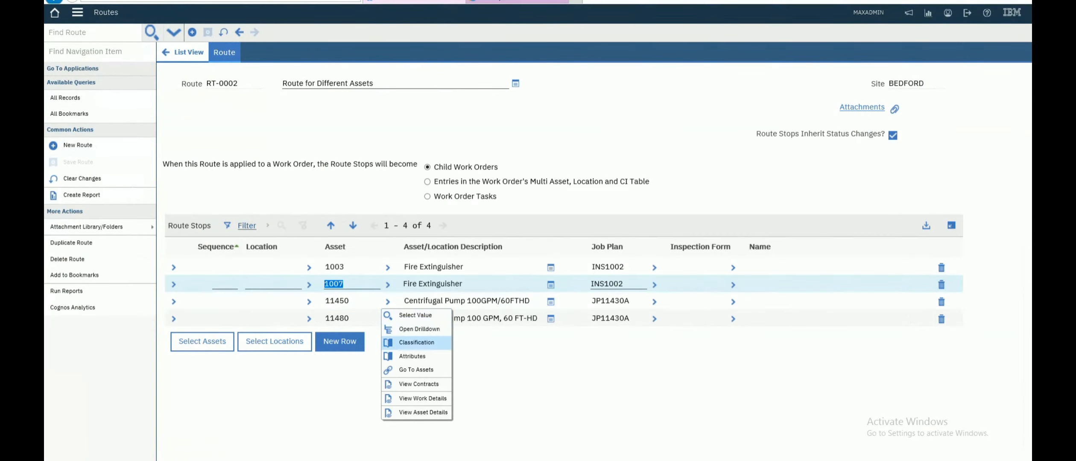
{"action": "left_click", "coordinate": [417, 370]}
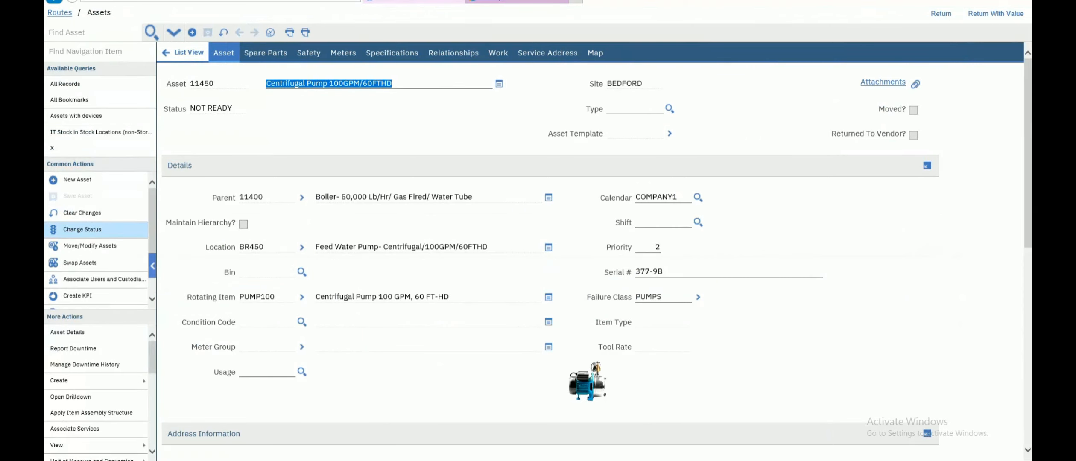
{"action": "left_click", "coordinate": [83, 230]}
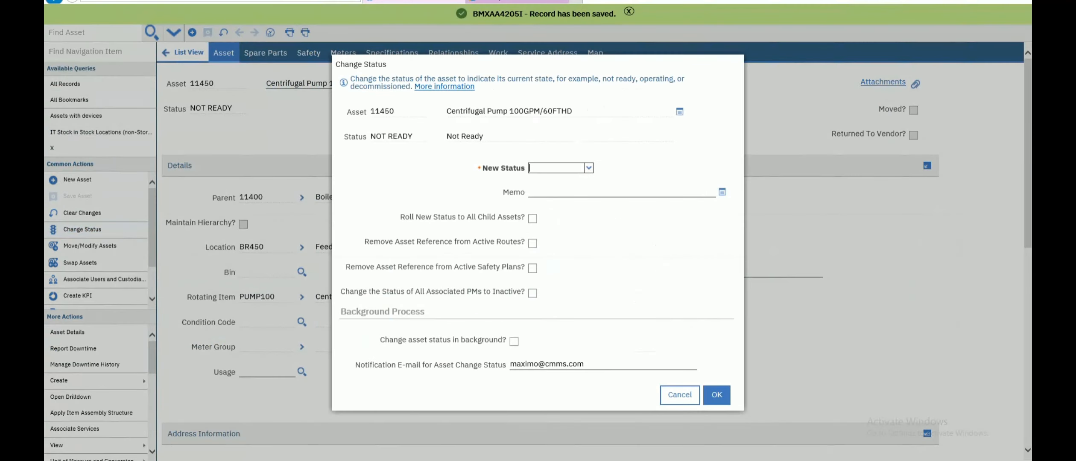
{"action": "left_click", "coordinate": [589, 168]}
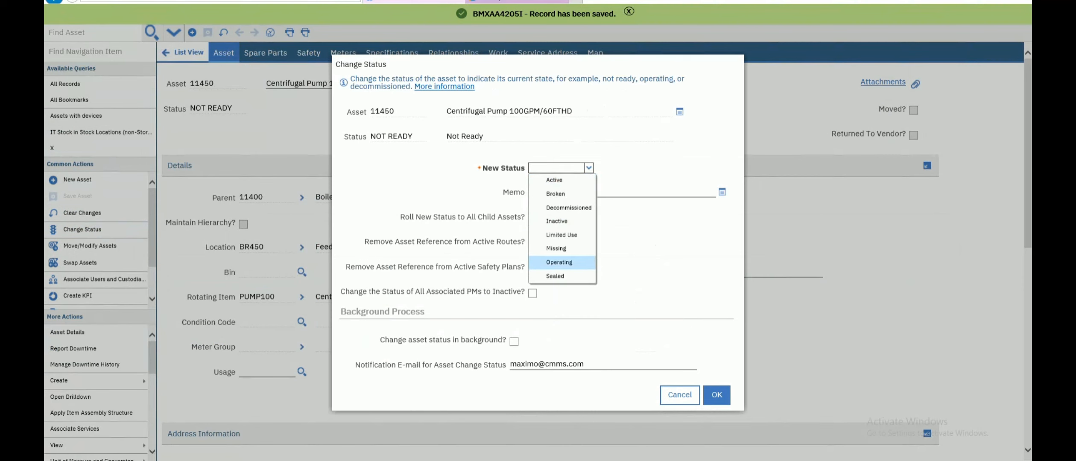
{"action": "key", "text": "Return"}
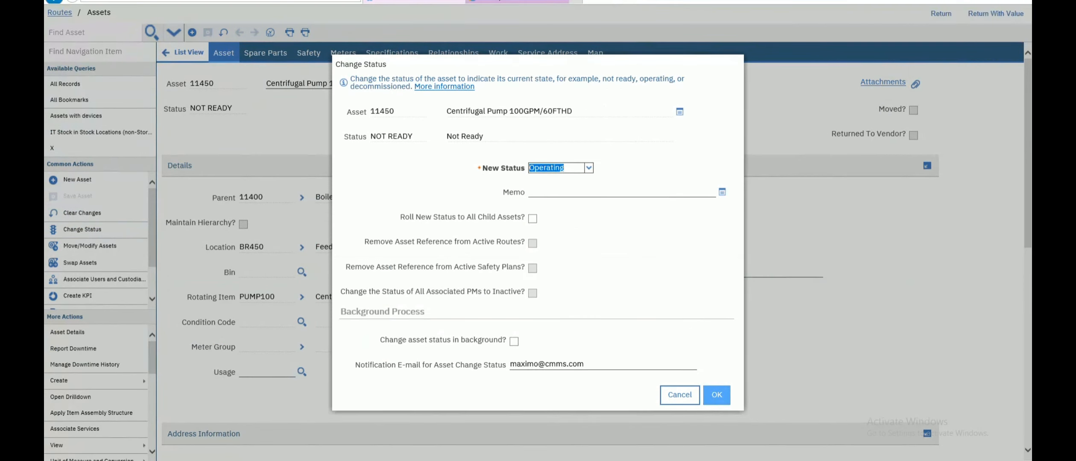
{"action": "key", "text": "Return"}
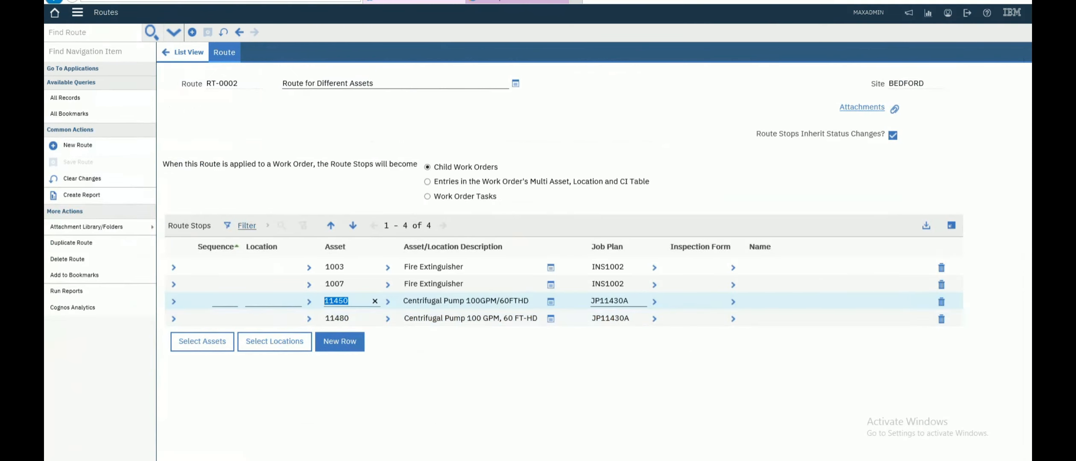
- Change asset 11480's status to Operating and return to route RT-0002
{"action": "left_click", "coordinate": [388, 319]}
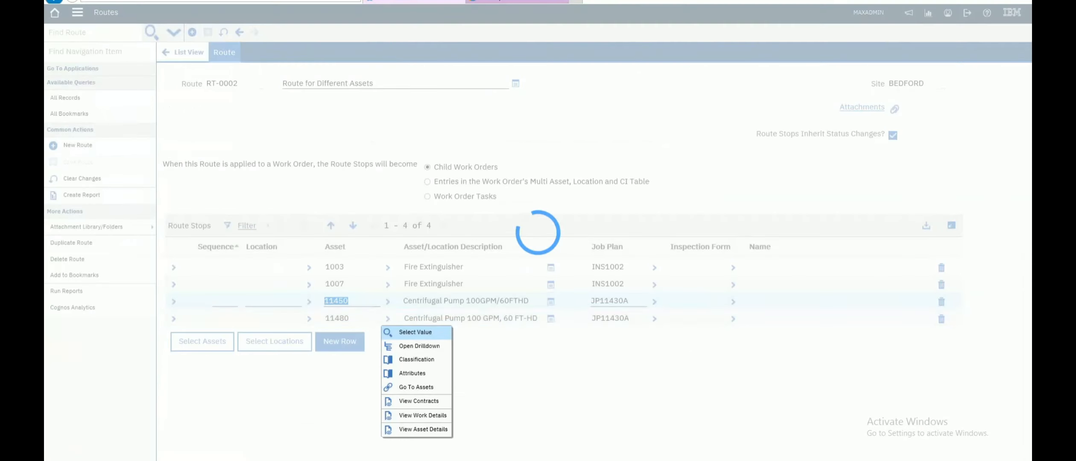
{"action": "left_click", "coordinate": [416, 387]}
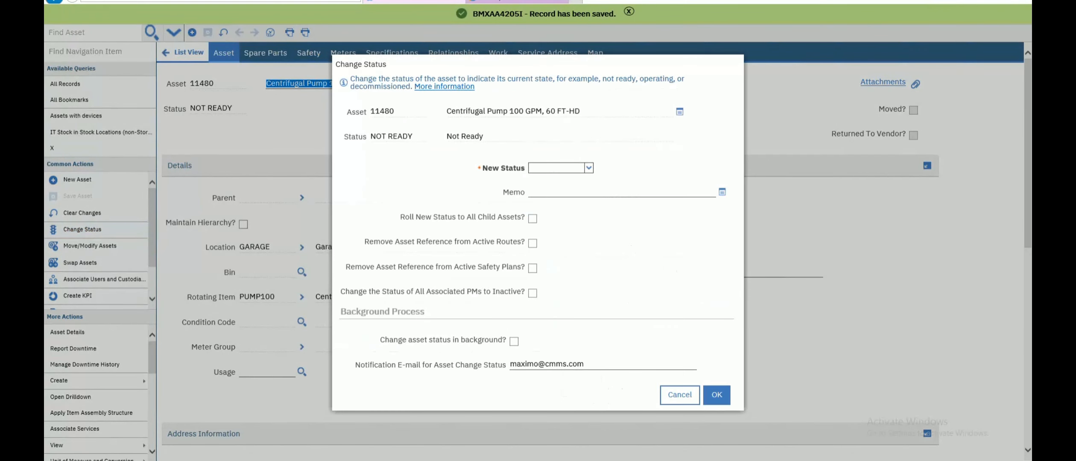
{"action": "left_click", "coordinate": [588, 168]}
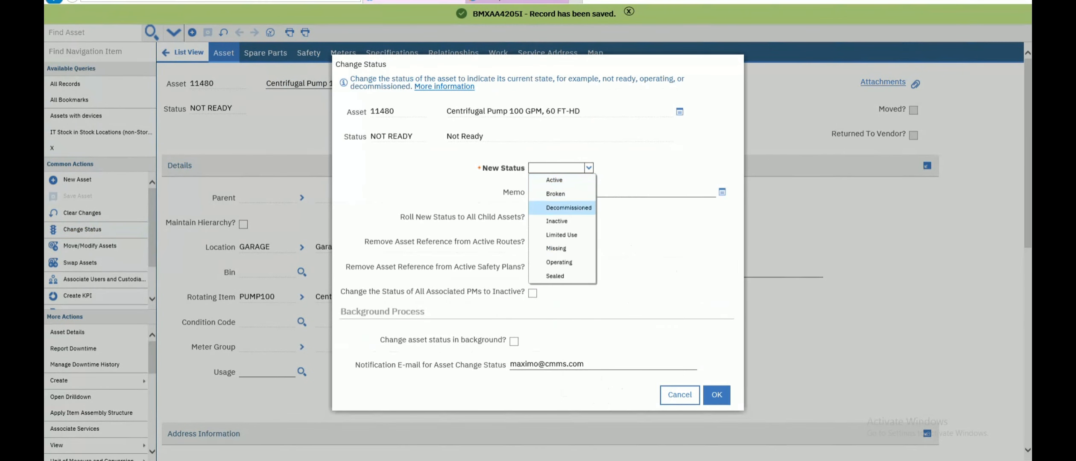
{"action": "left_click", "coordinate": [559, 262]}
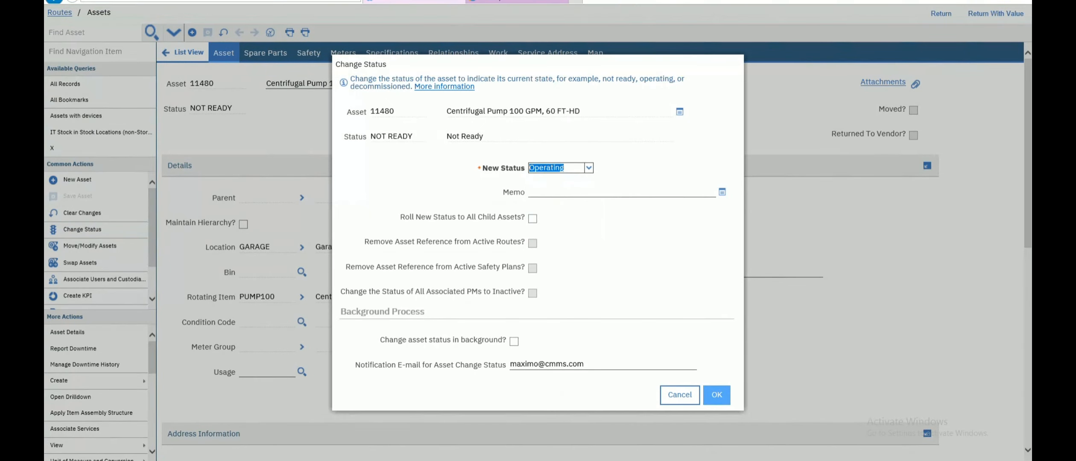
{"action": "left_click", "coordinate": [717, 395]}
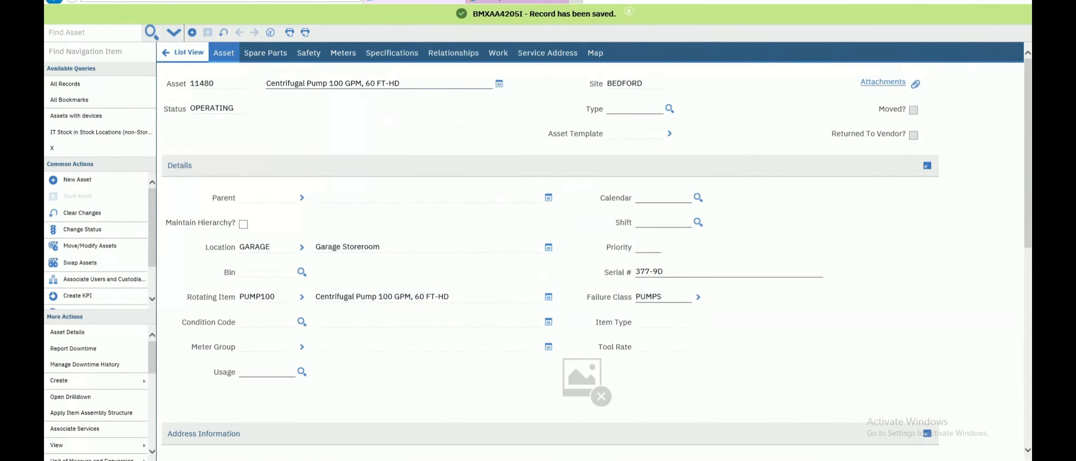
{"action": "left_click", "coordinate": [629, 11]}
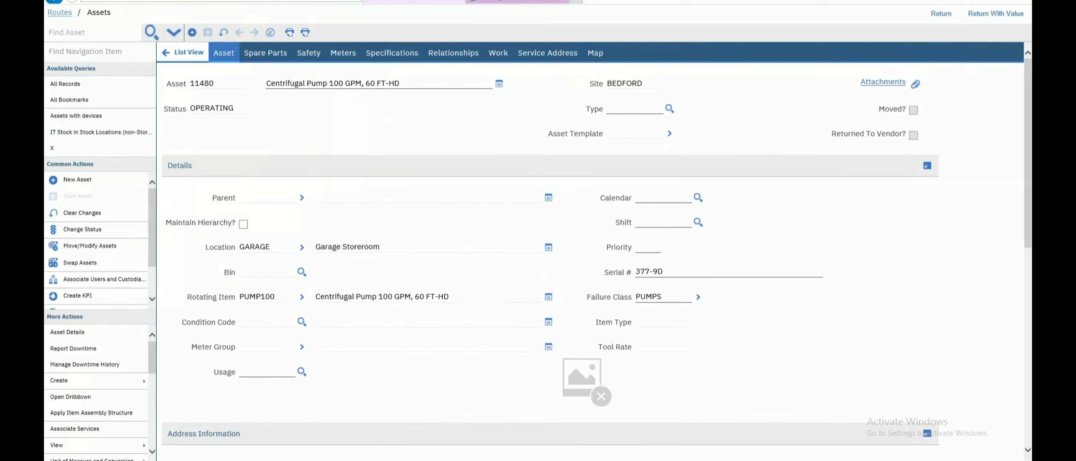
{"action": "left_click", "coordinate": [59, 12]}
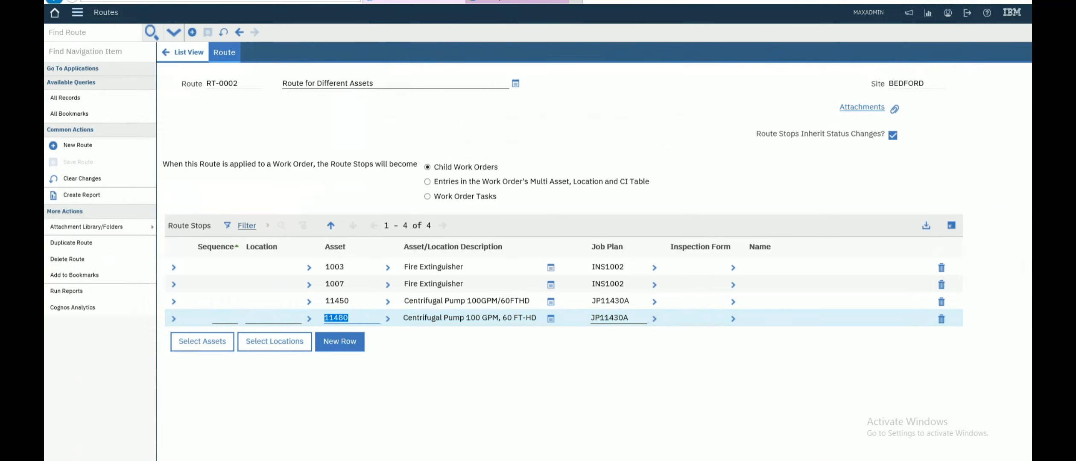
- Open the Preventive Maintenance application and start a new PM record
{"action": "left_click", "coordinate": [77, 12]}
{"action": "mouse_move", "coordinate": [115, 204]}
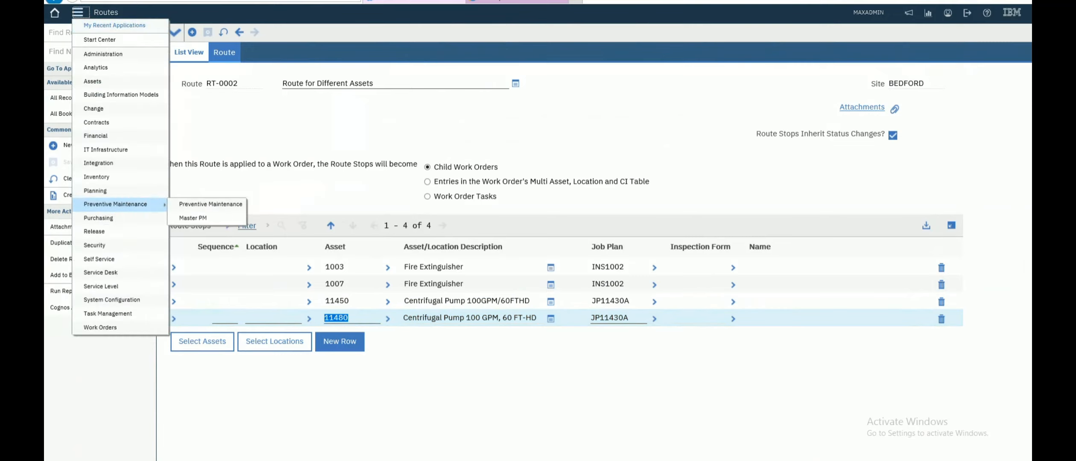
{"action": "left_click", "coordinate": [210, 204]}
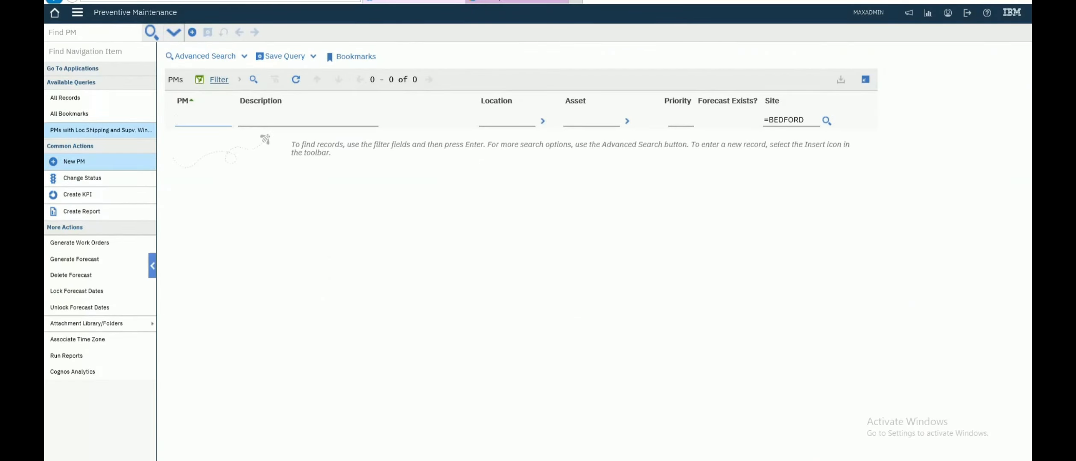
{"action": "left_click", "coordinate": [74, 162]}
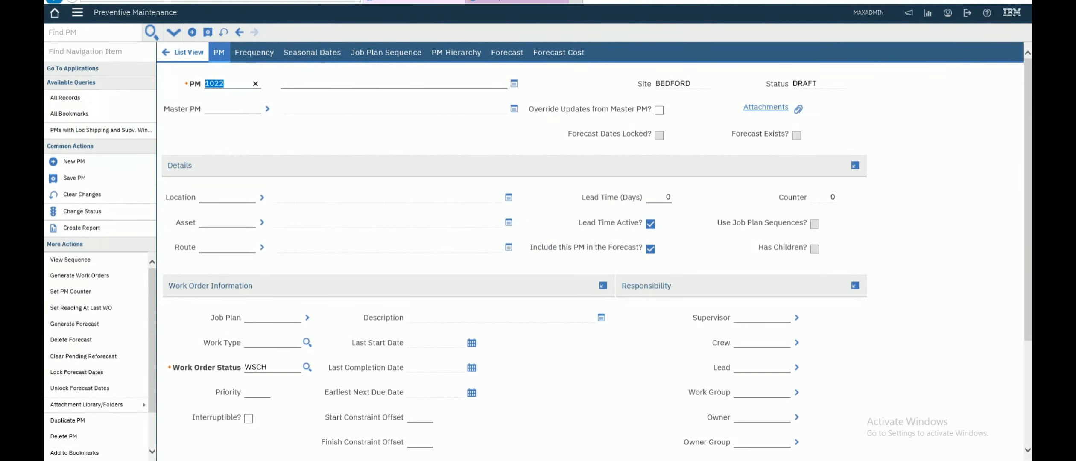
- Describe the new PM as 'Preventive Maintenance for Assets'
{"action": "left_click", "coordinate": [342, 84]}
{"action": "type", "text": "Prev"}
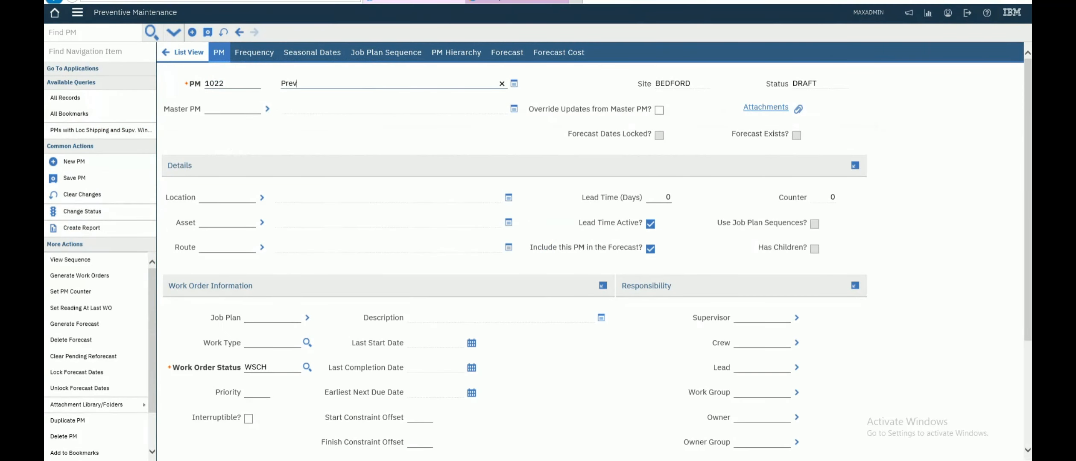
{"action": "type", "text": "entive M"}
{"action": "type", "text": "ainite"}
{"action": "type", "text": "nd"}
{"action": "type", "text": "a"}
{"action": "key", "text": "BackSpace"}
{"action": "key", "text": "BackSpace"}
{"action": "key", "text": "BackSpace"}
{"action": "type", "text": "nance for Assets"}
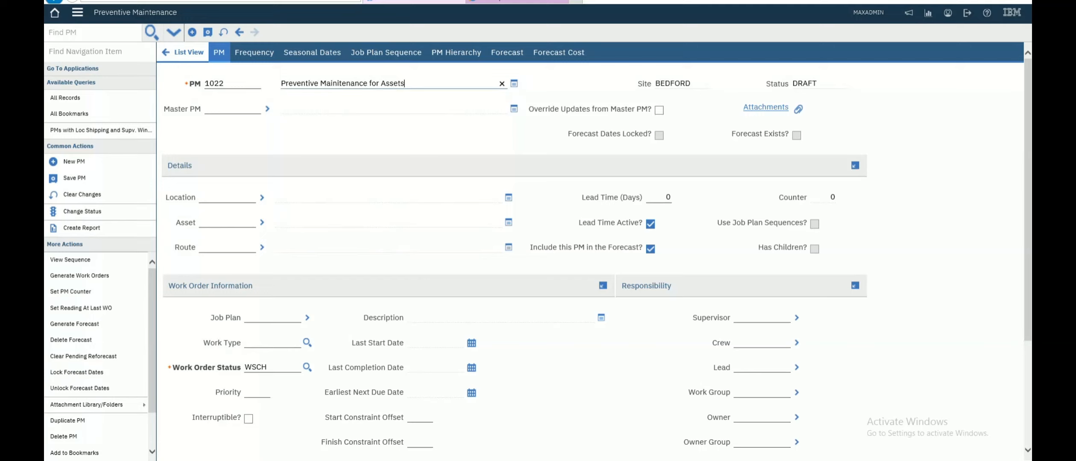
- Give the PM route RT-0002, work type PM and priority 0
{"action": "left_click", "coordinate": [205, 247]}
{"action": "type", "text": "RT-0002"}
{"action": "key", "text": "Tab"}
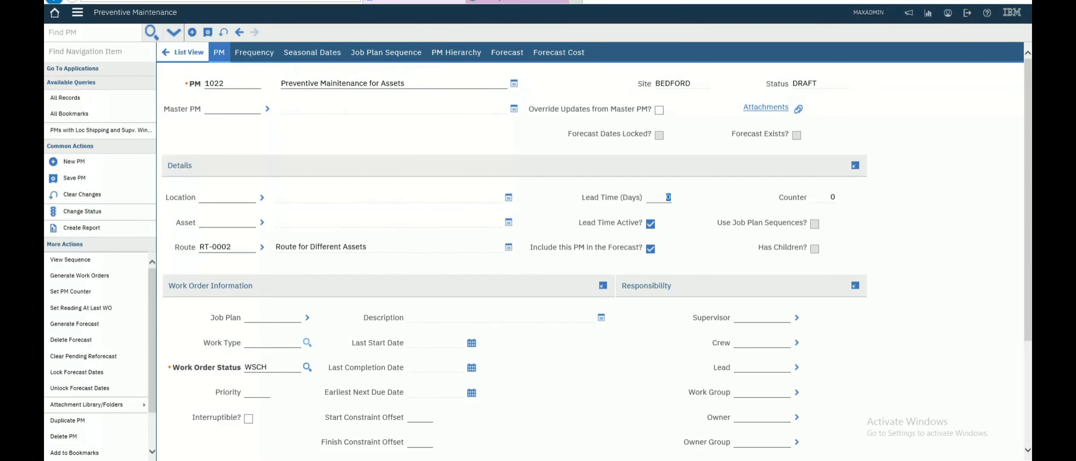
{"action": "left_click", "coordinate": [307, 342]}
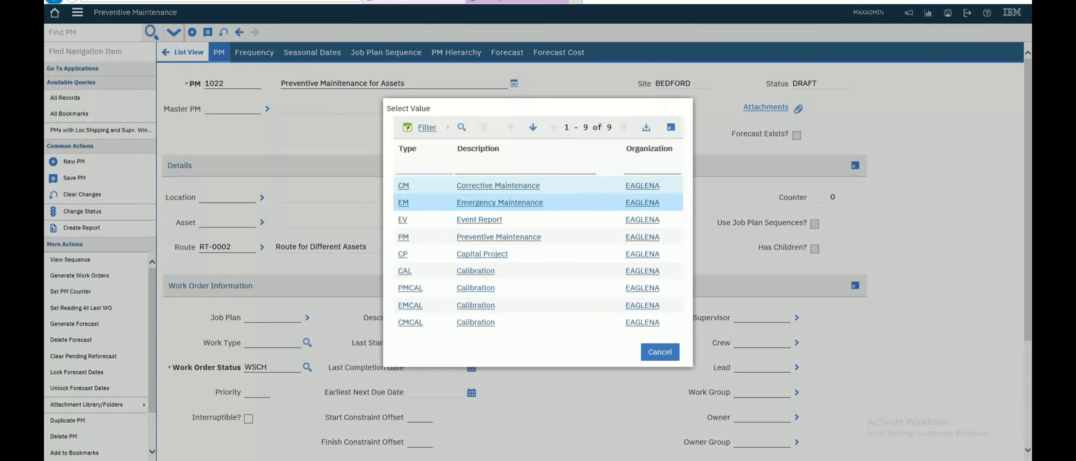
{"action": "left_click", "coordinate": [404, 237]}
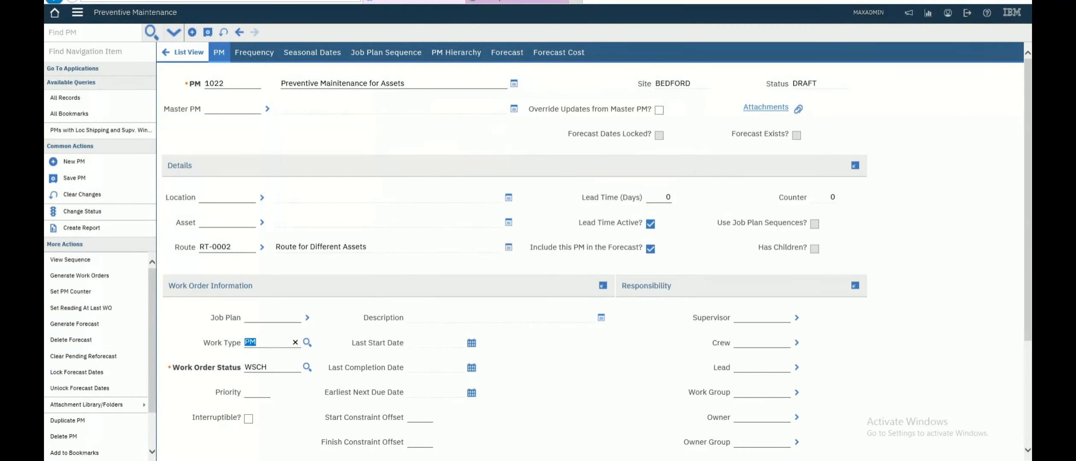
{"action": "left_click", "coordinate": [259, 392]}
{"action": "type", "text": "0"}
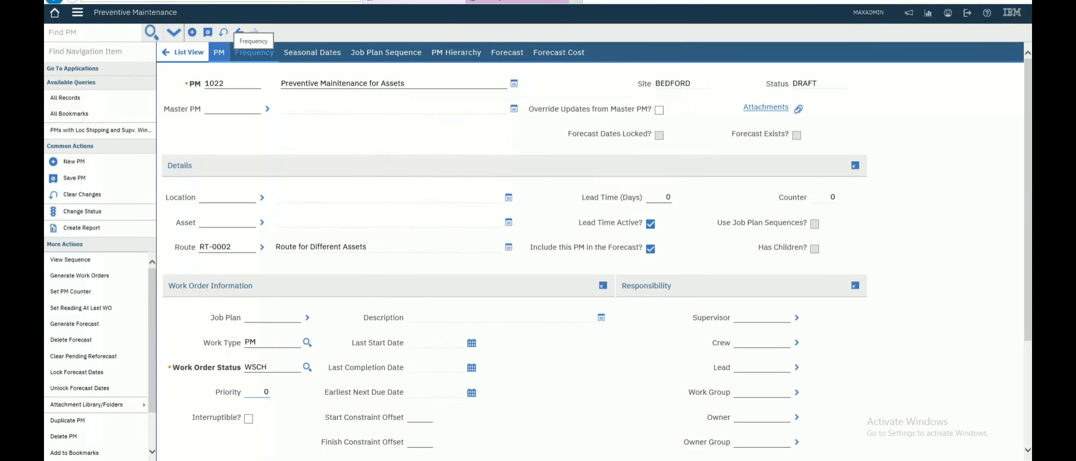
- Set the PM frequency to 1 MONTHS
{"action": "left_click", "coordinate": [254, 52]}
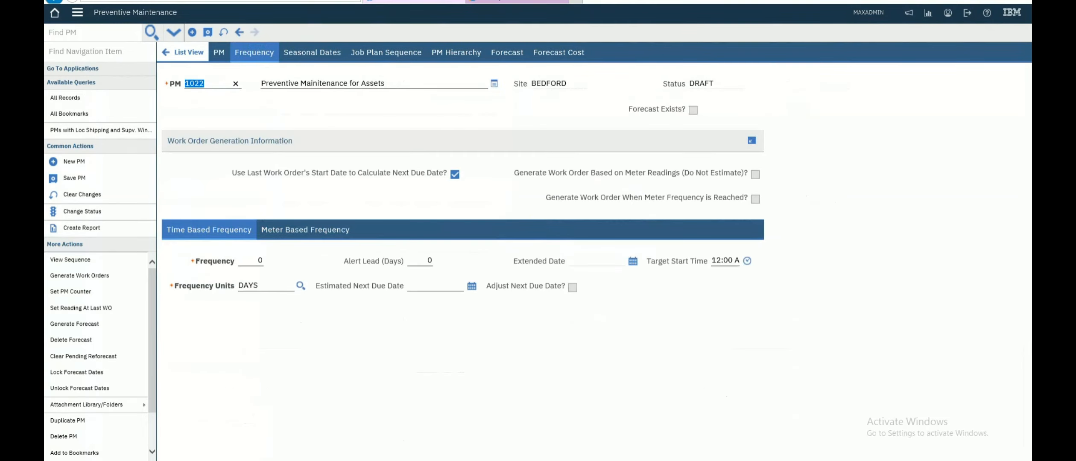
{"action": "double_click", "coordinate": [259, 261]}
{"action": "type", "text": "1"}
{"action": "key", "text": "Tab"}
{"action": "type", "text": "month"}
{"action": "key", "text": "Tab"}
{"action": "key", "text": "Tab"}
- Set the estimated next due date to 7/29/23 and save PM 1022
{"action": "key", "text": "Return"}
{"action": "key", "text": "Right"}
{"action": "key", "text": "Right"}
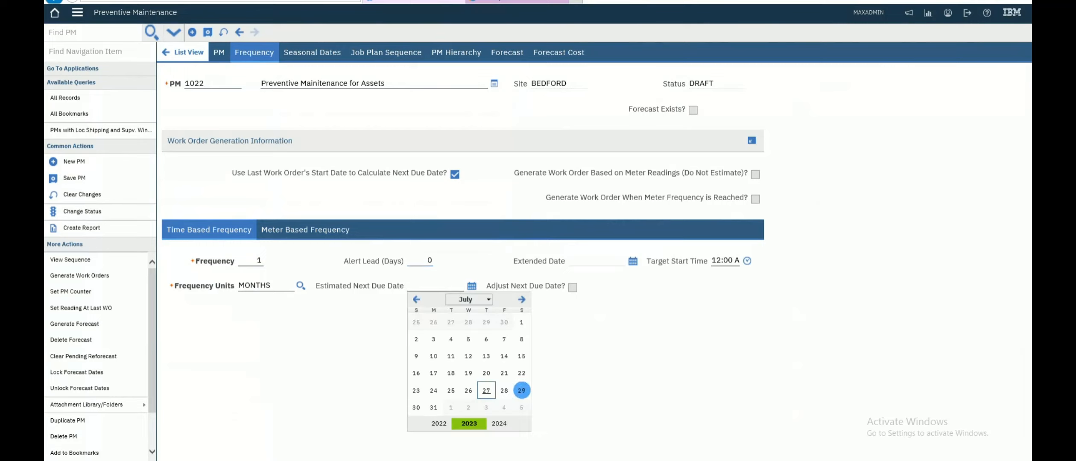
{"action": "key", "text": "Return"}
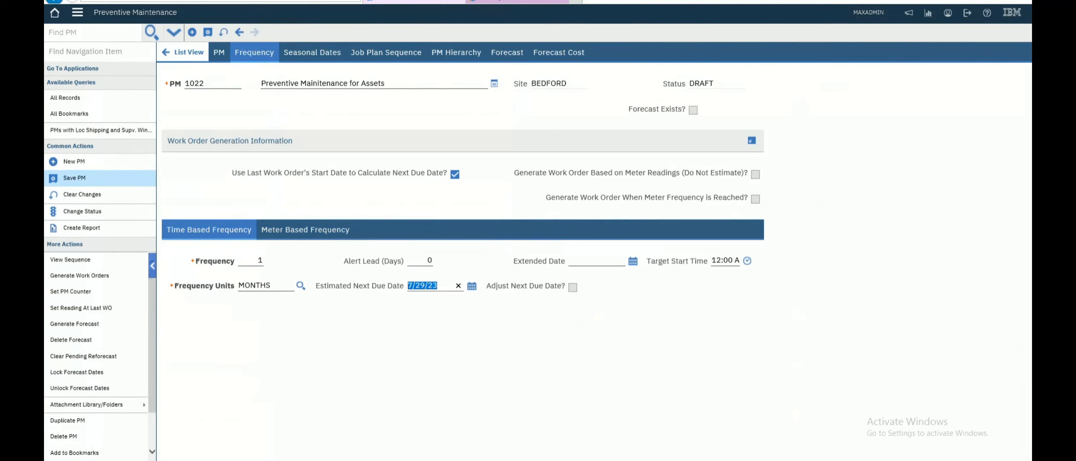
{"action": "left_click", "coordinate": [74, 177]}
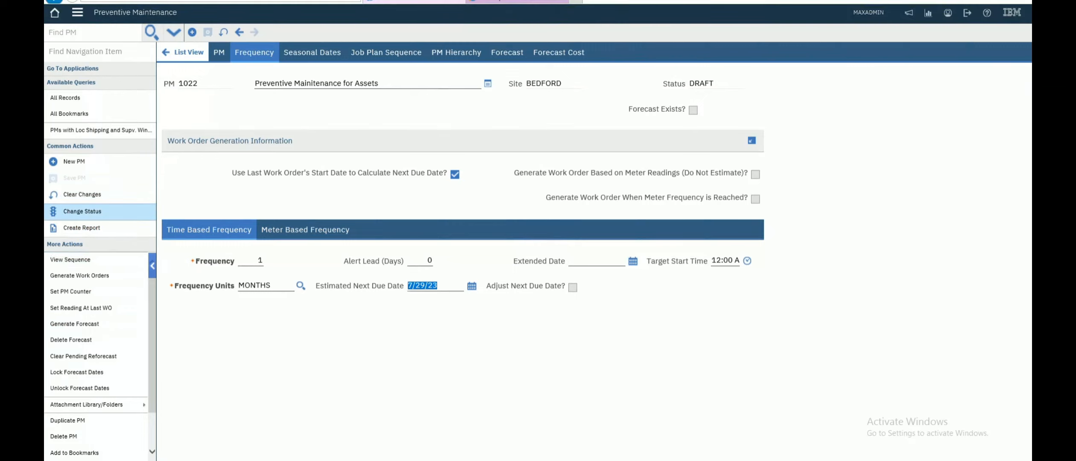
{"action": "left_click", "coordinate": [82, 212]}
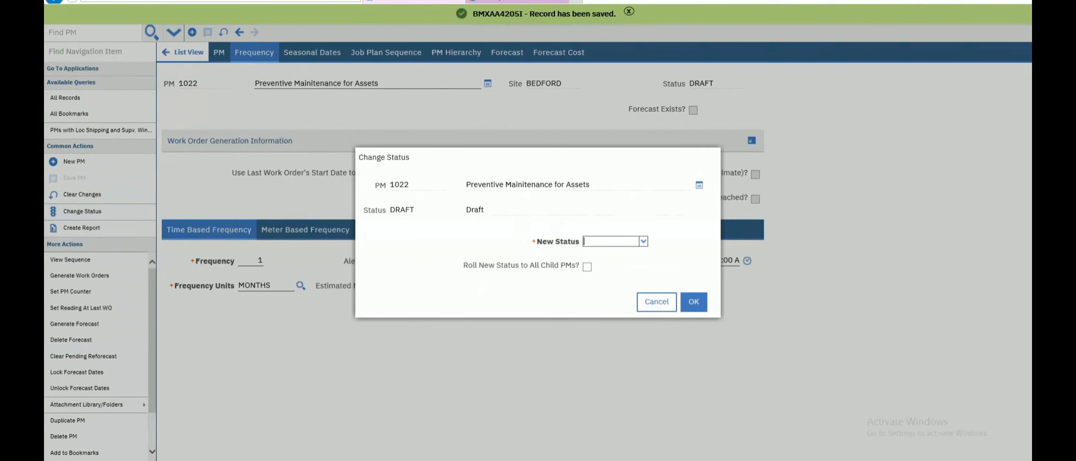
- Change PM 1022's status to Active
{"action": "left_click", "coordinate": [644, 242]}
{"action": "left_click", "coordinate": [609, 254]}
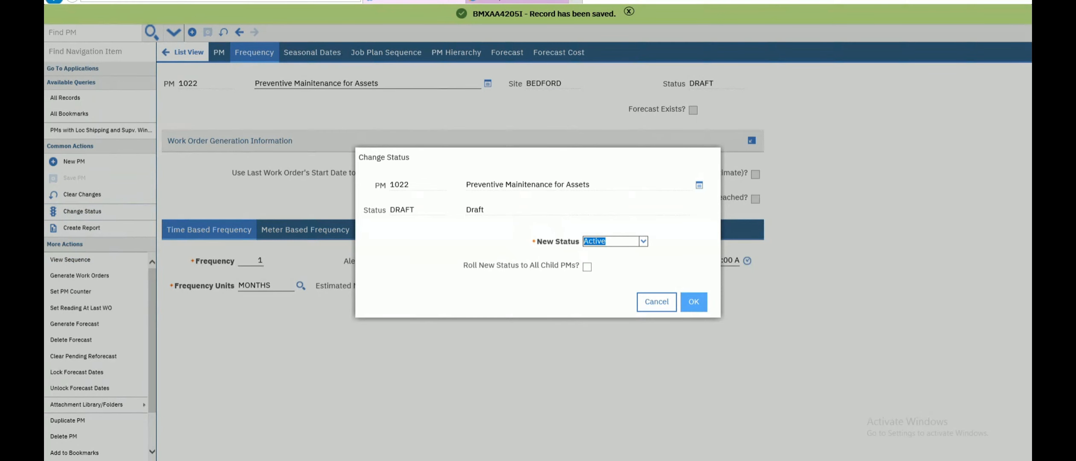
{"action": "left_click", "coordinate": [694, 302]}
- Generate PM work orders due within 3 days, creating WO 1205 and 1206–1209
{"action": "left_click", "coordinate": [79, 276]}
{"action": "type", "text": "3"}
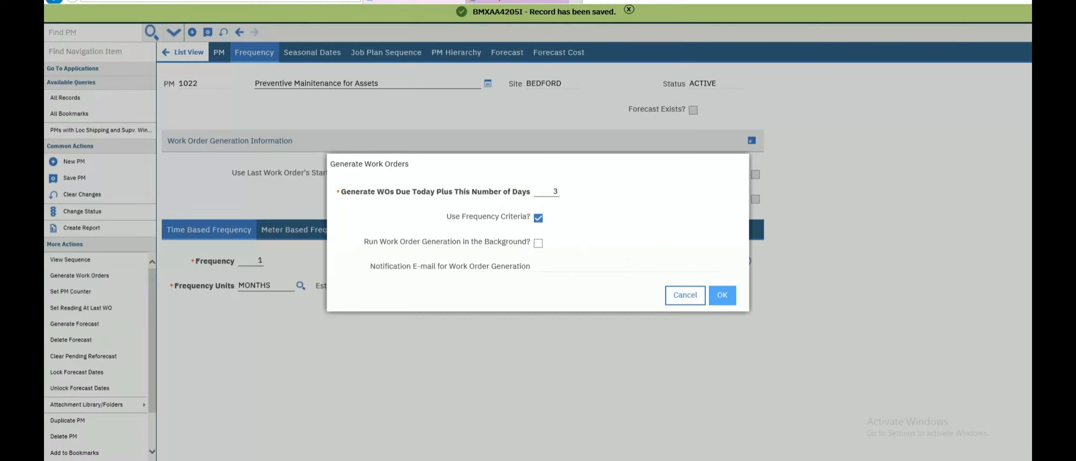
{"action": "left_click", "coordinate": [722, 295]}
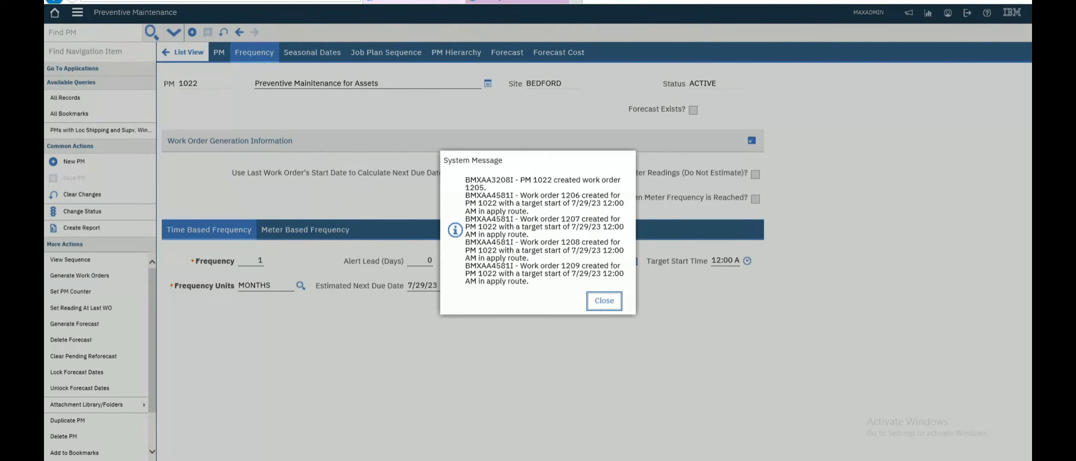
{"action": "double_click", "coordinate": [542, 181]}
{"action": "key", "text": "ctrl+c"}
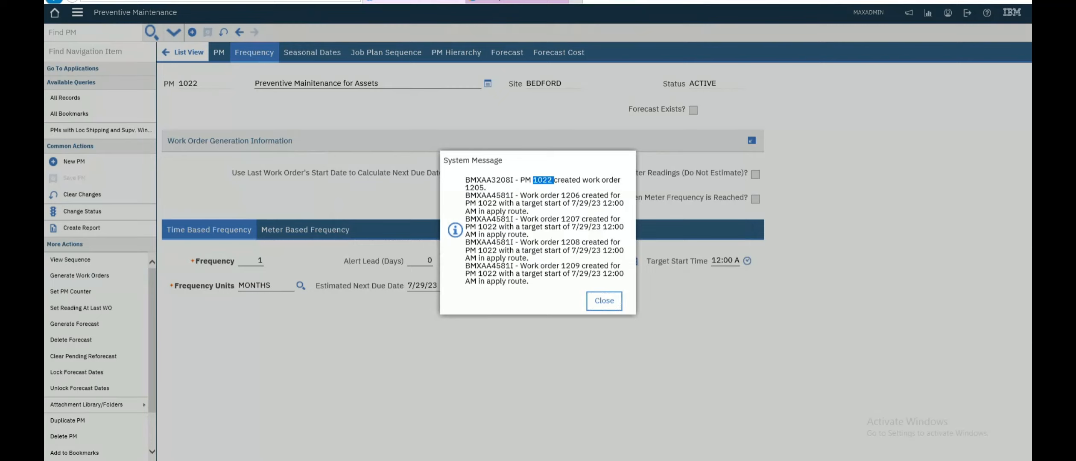
{"action": "left_click", "coordinate": [604, 301]}
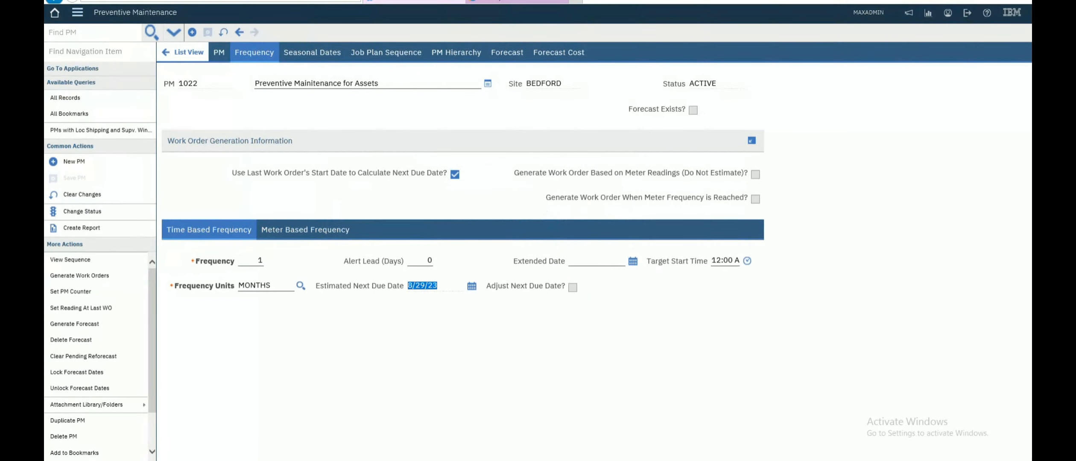
- Open the Work Order Tracking application
{"action": "left_click", "coordinate": [78, 12]}
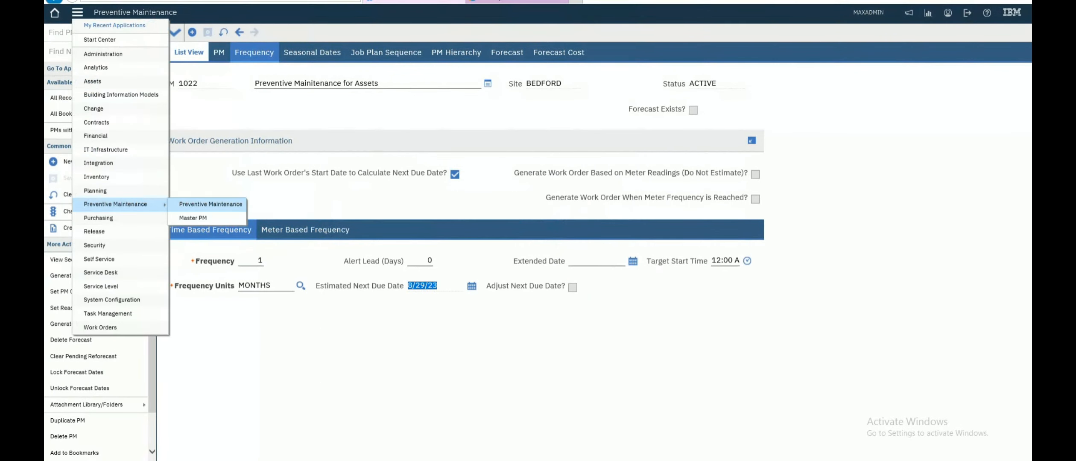
{"action": "left_click", "coordinate": [211, 205]}
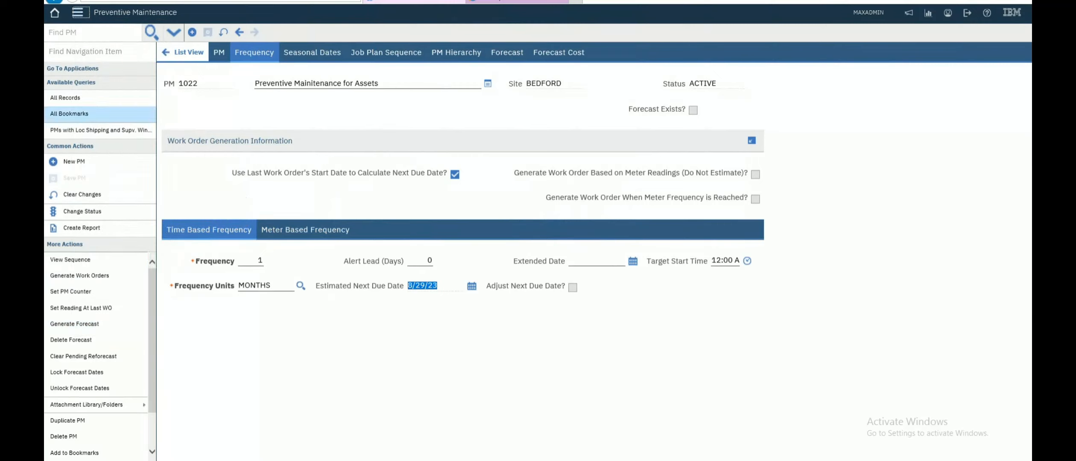
{"action": "left_click", "coordinate": [78, 13]}
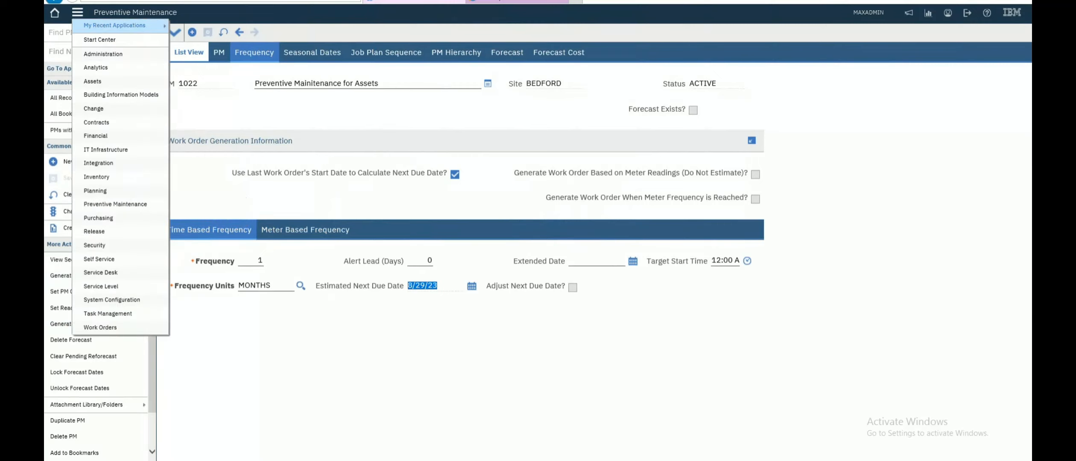
{"action": "left_click", "coordinate": [77, 12]}
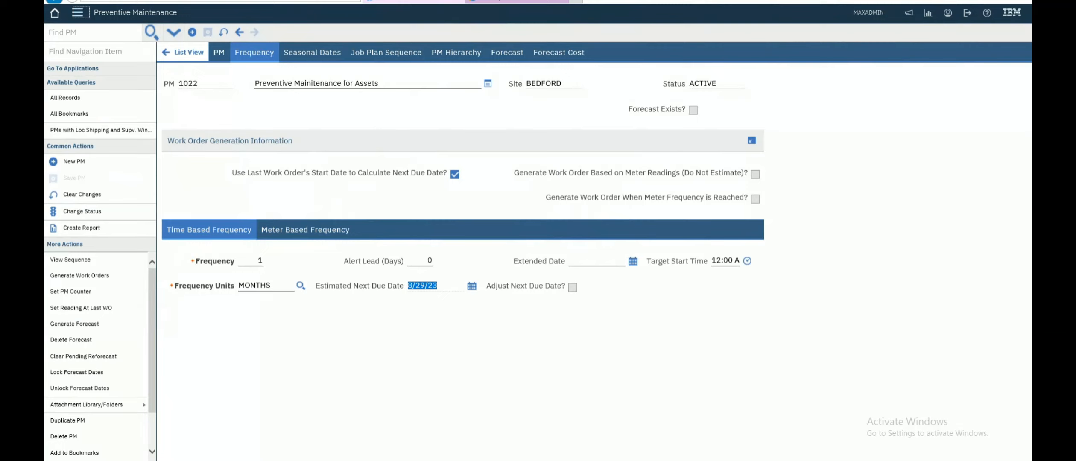
{"action": "left_click", "coordinate": [77, 12]}
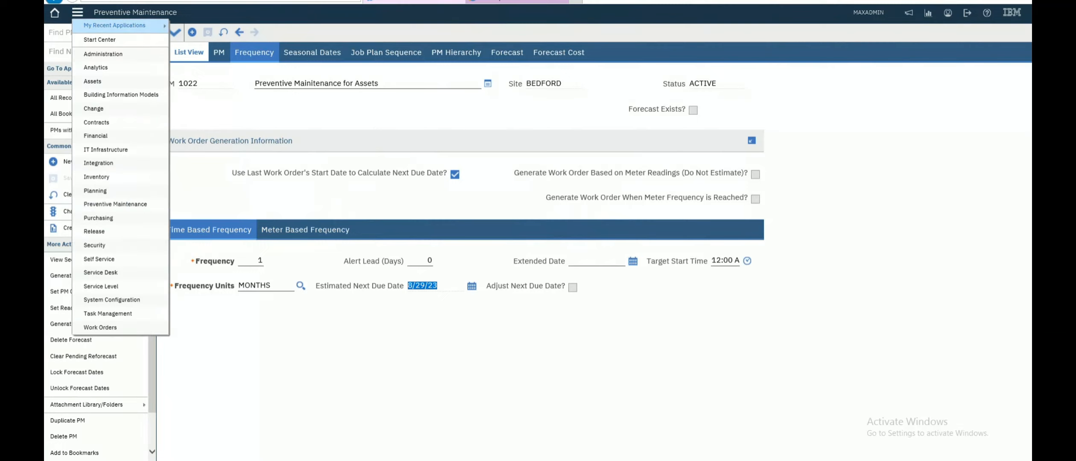
{"action": "mouse_move", "coordinate": [100, 327]}
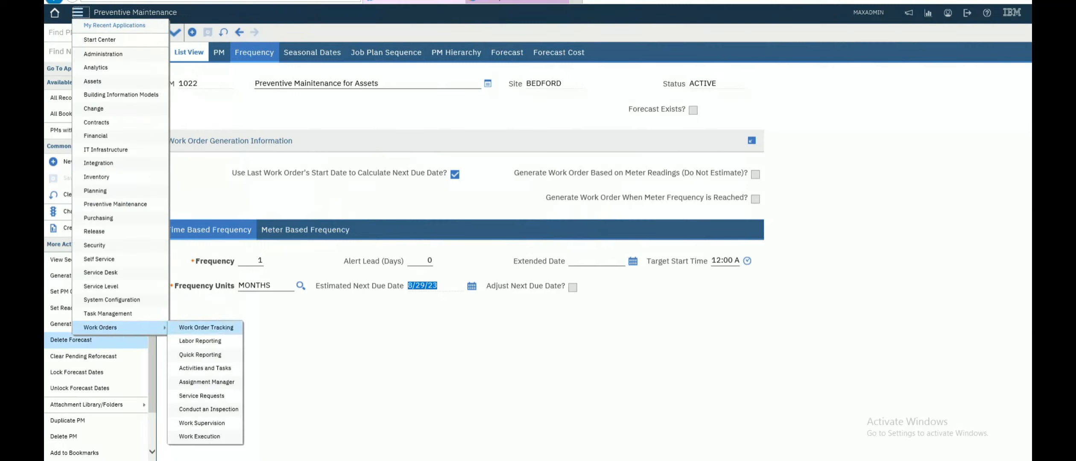
{"action": "left_click", "coordinate": [206, 328]}
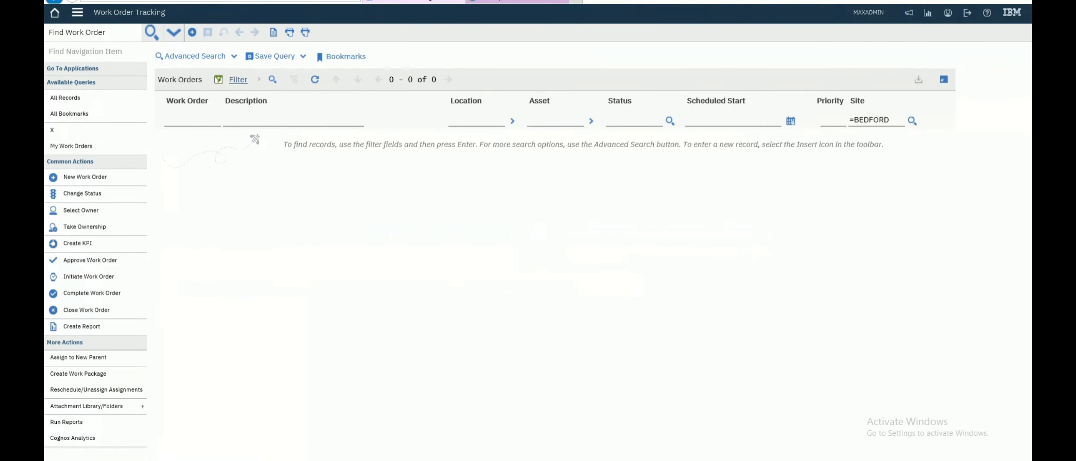
- Search work orders by PM 1022 and open work order 1205
{"action": "key", "text": "Return"}
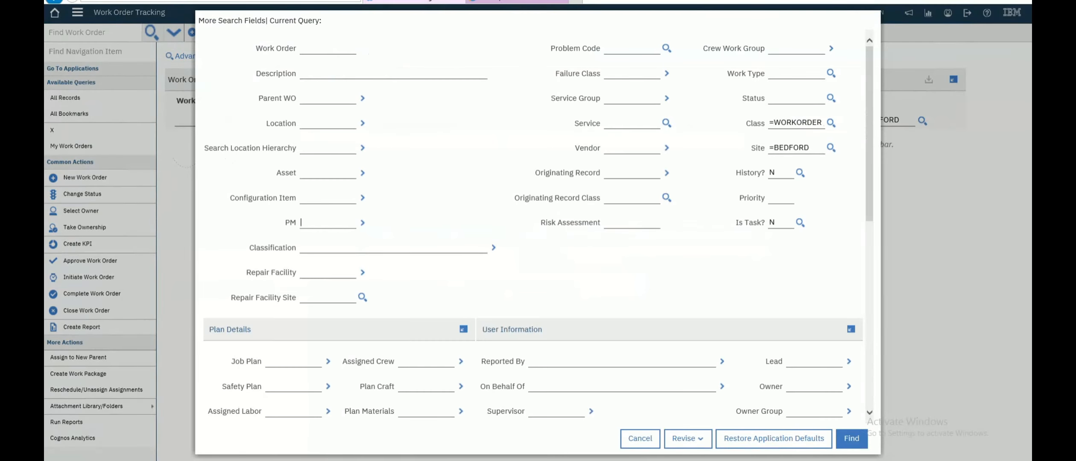
{"action": "key", "text": "ctrl+v"}
{"action": "left_click", "coordinate": [852, 438]}
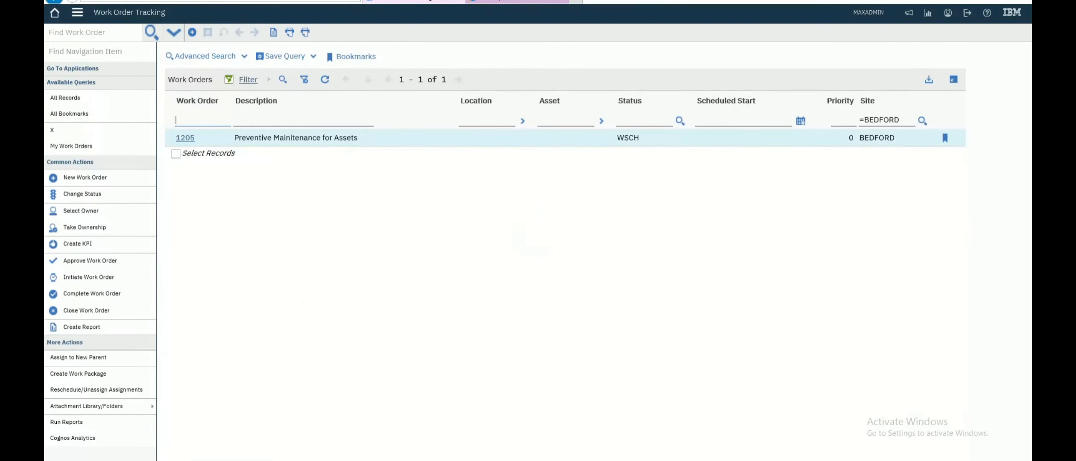
{"action": "left_click", "coordinate": [184, 138]}
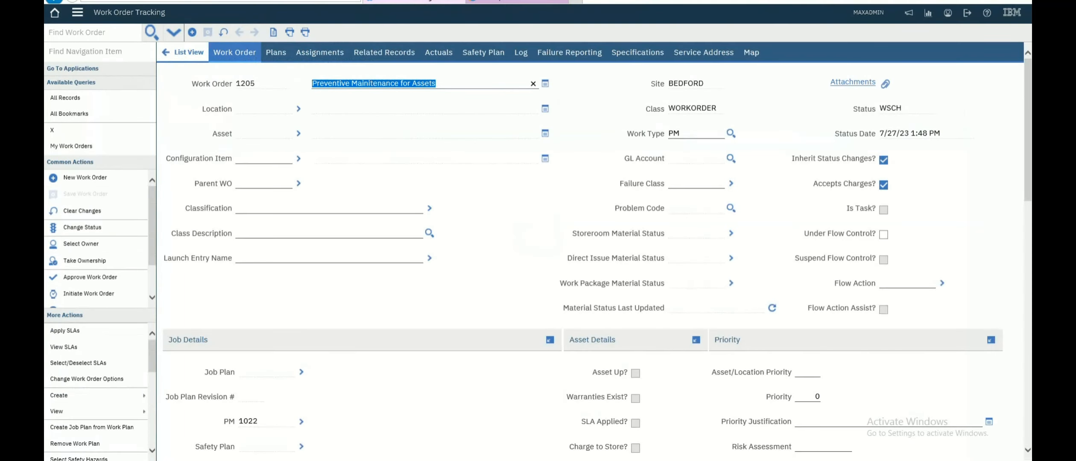
- Review 1205's four child work orders on the Plans tab, then go to child 1209 in Work Order Tracking
{"action": "left_click", "coordinate": [277, 52]}
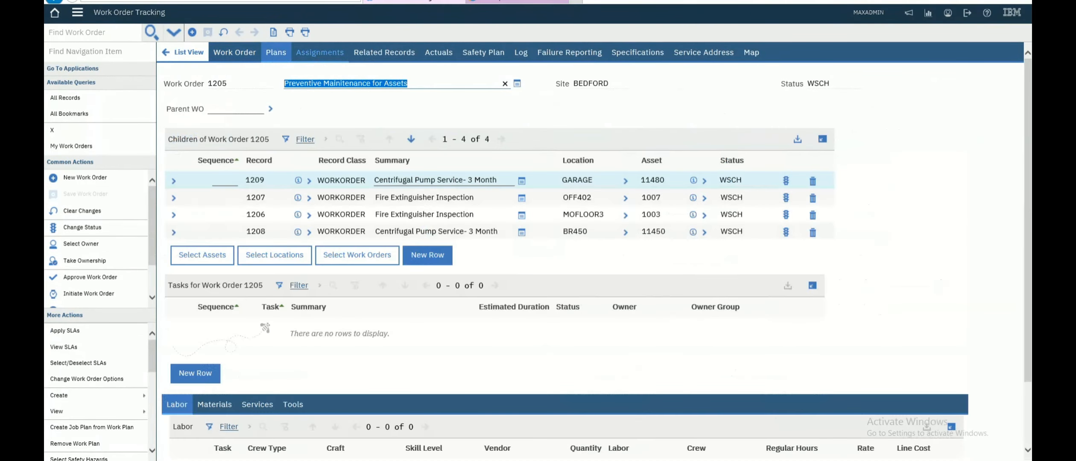
{"action": "left_click", "coordinate": [234, 52]}
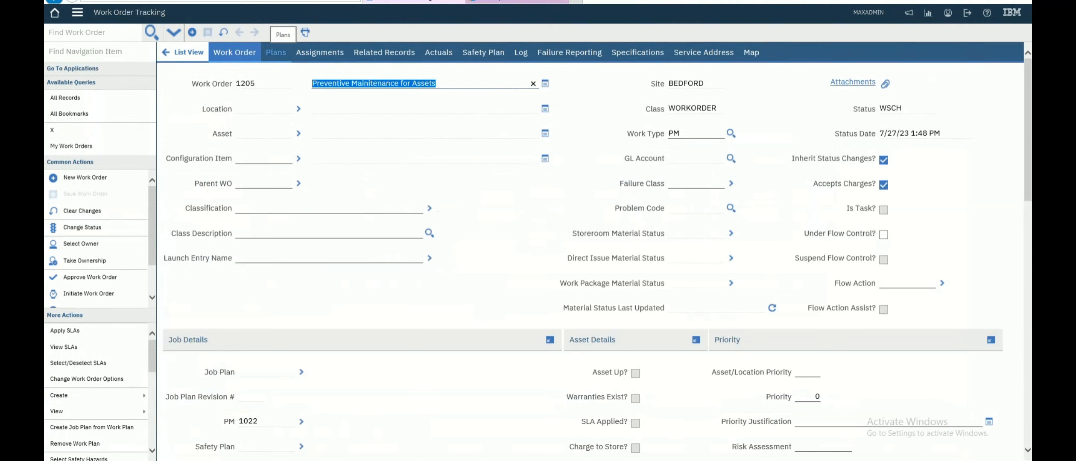
{"action": "left_click", "coordinate": [275, 52]}
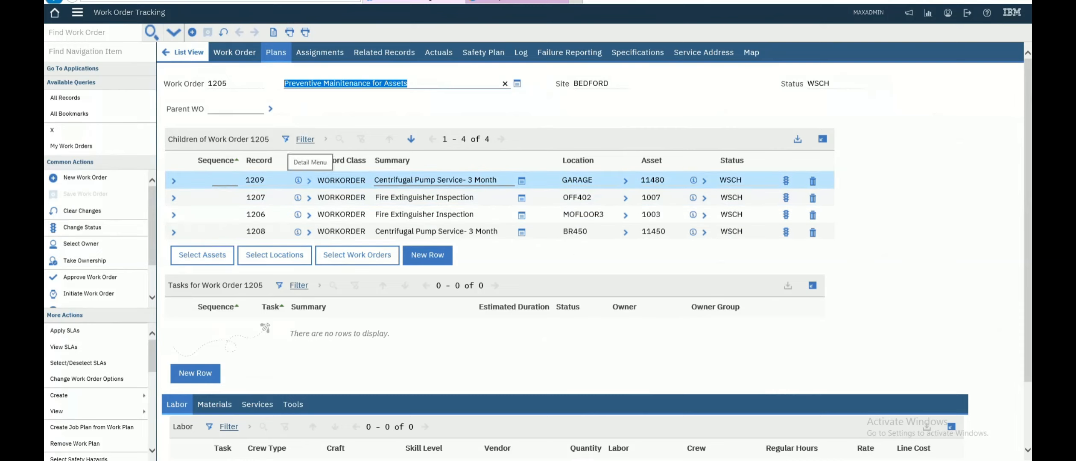
{"action": "left_click", "coordinate": [298, 179]}
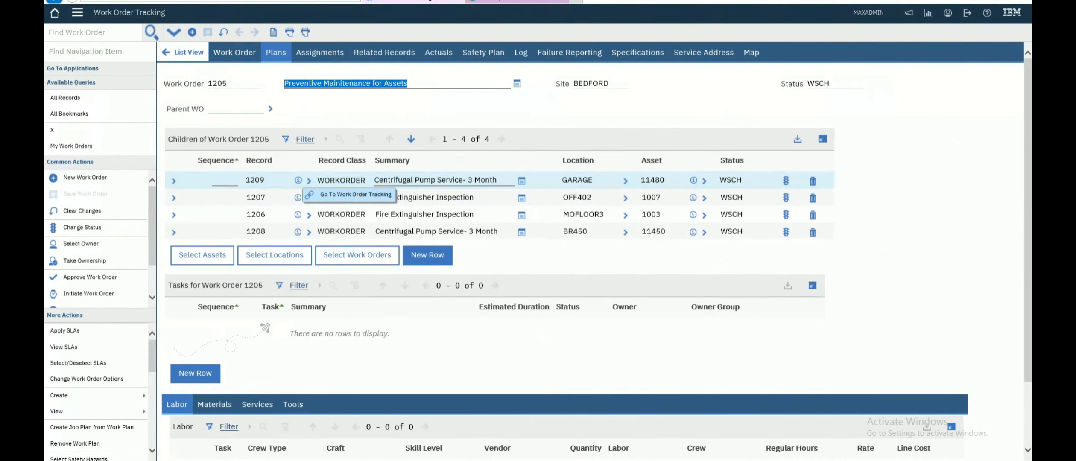
{"action": "left_click", "coordinate": [355, 194]}
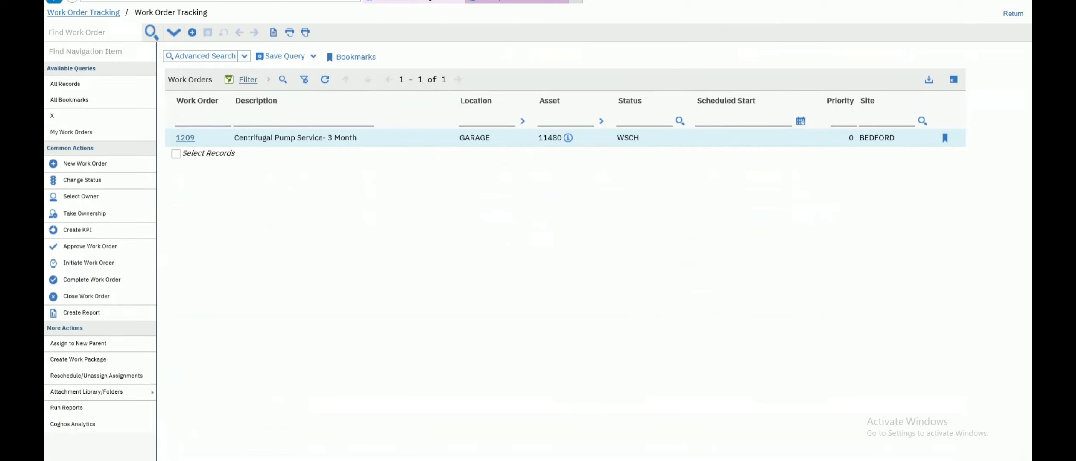
- Open work order 1209 and review its six planned tasks on the Plans tab
{"action": "left_click", "coordinate": [205, 56]}
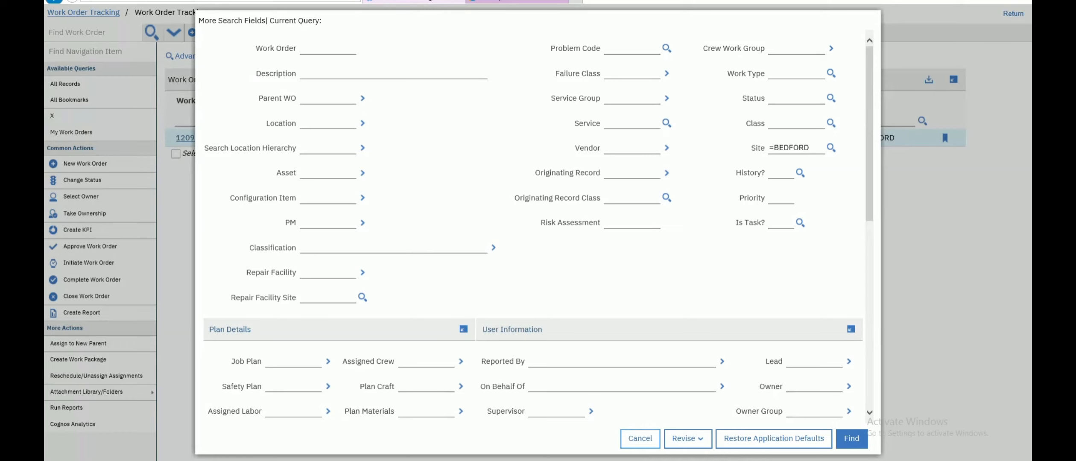
{"action": "left_click", "coordinate": [640, 438]}
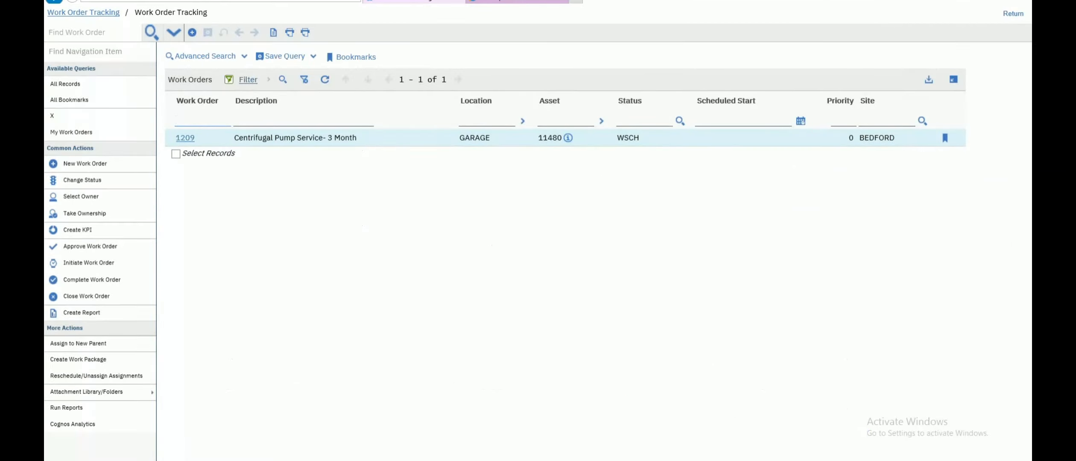
{"action": "left_click", "coordinate": [185, 138]}
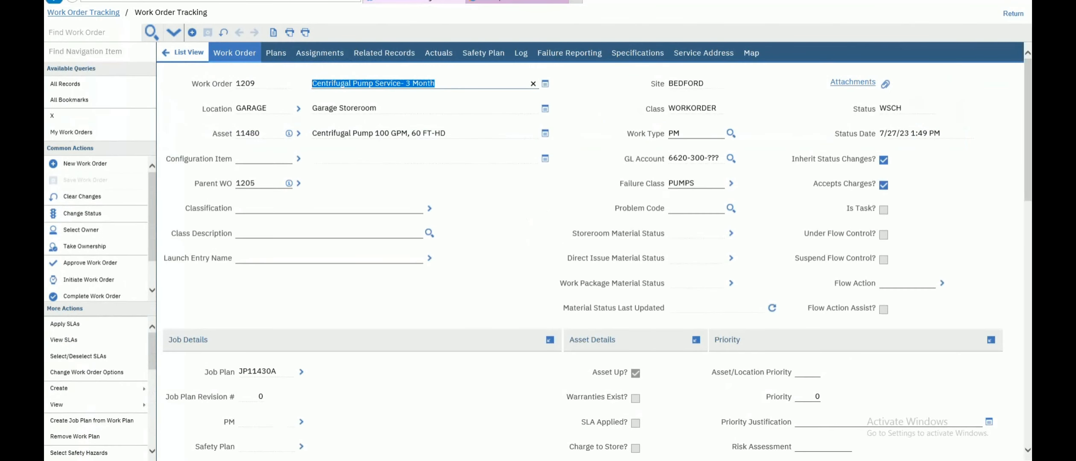
{"action": "left_click", "coordinate": [276, 53]}
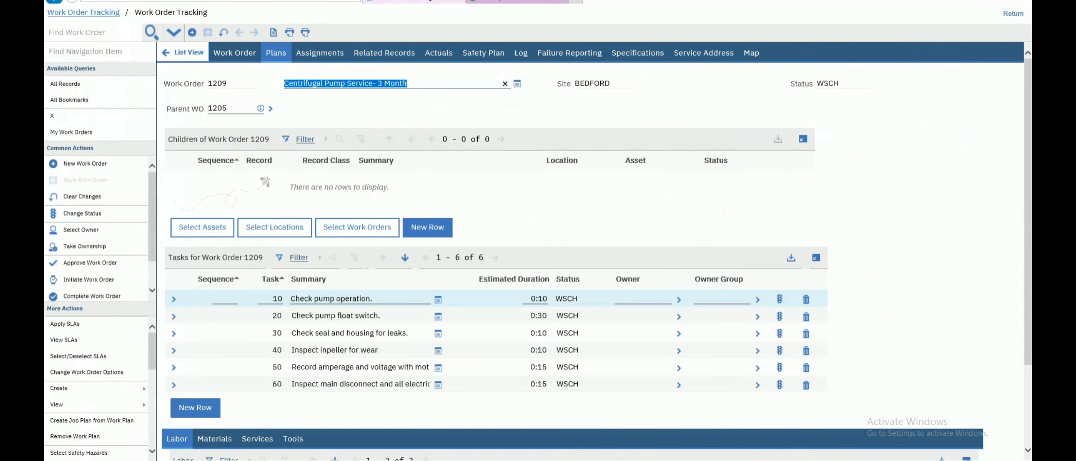
- Return to parent work order 1205 and go back to its list view
{"action": "key", "text": "Tab"}
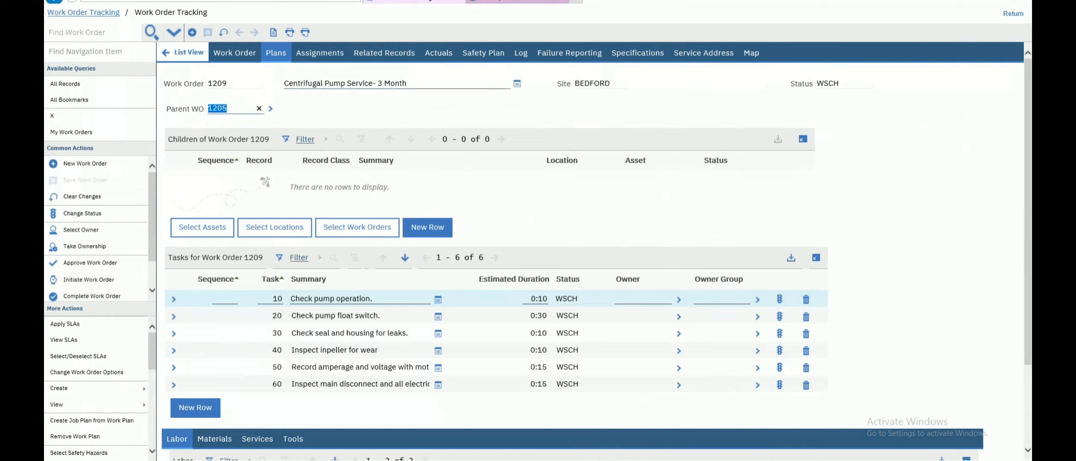
{"action": "left_click", "coordinate": [184, 52]}
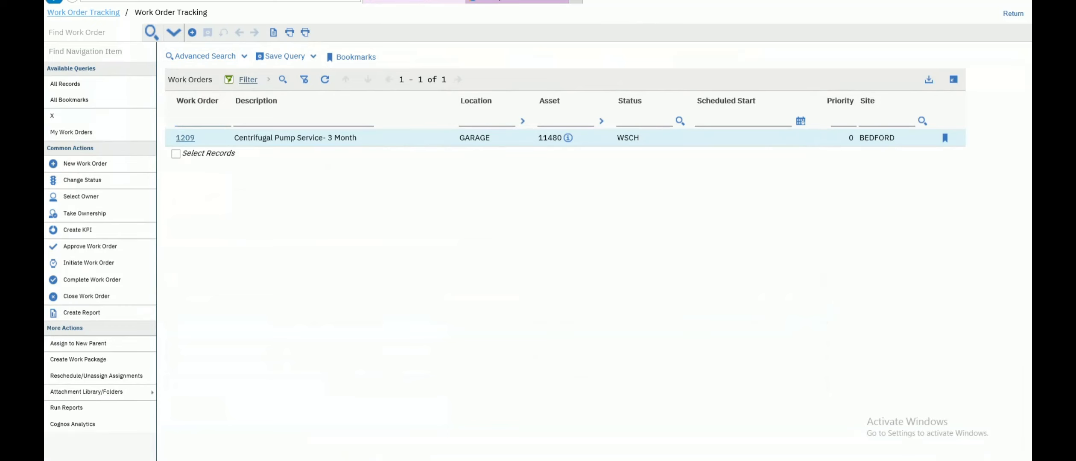
{"action": "left_click", "coordinate": [1014, 13]}
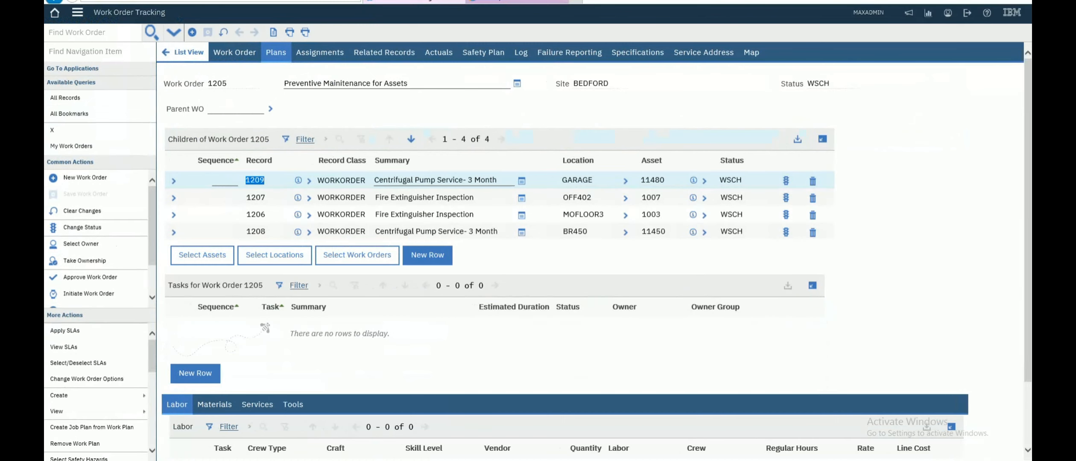
{"action": "left_click", "coordinate": [78, 12]}
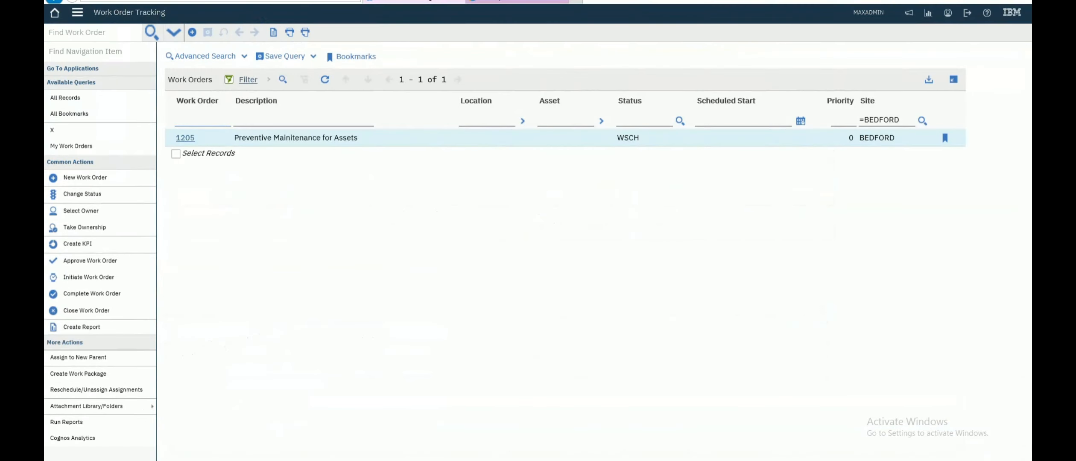
- Replace the PM 1022 criterion with Parent WO 1205 to list children 1206–1209, then open Run Reports
{"action": "key", "text": "Return"}
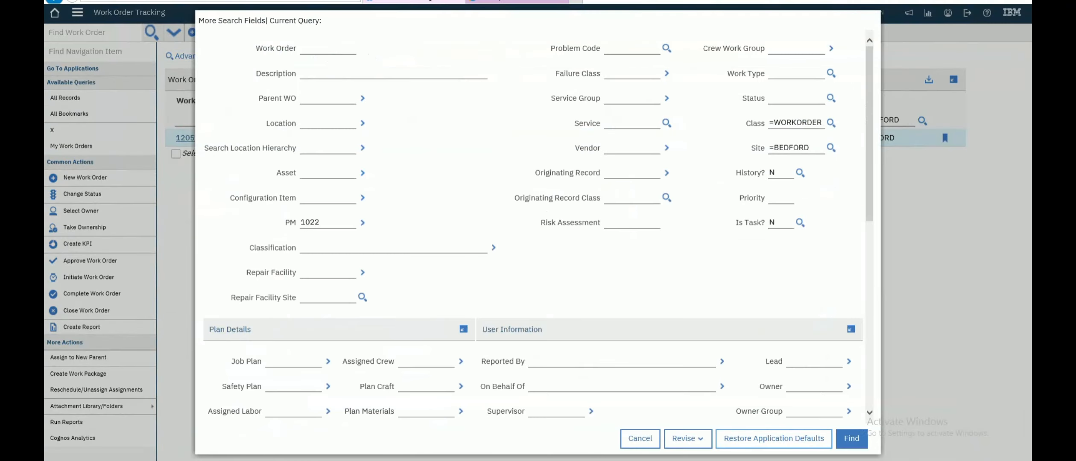
{"action": "left_click", "coordinate": [774, 438]}
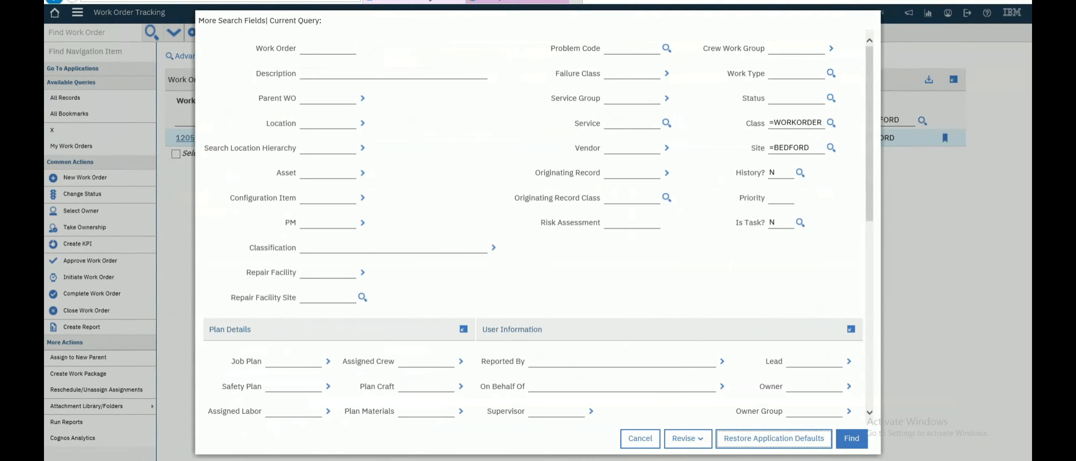
{"action": "left_click", "coordinate": [327, 98]}
{"action": "type", "text": "1205"}
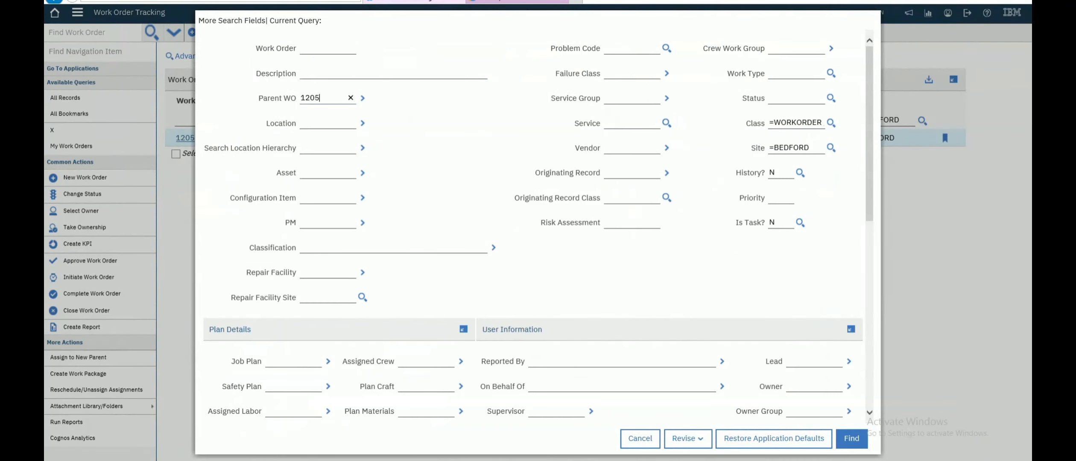
{"action": "left_click", "coordinate": [852, 438]}
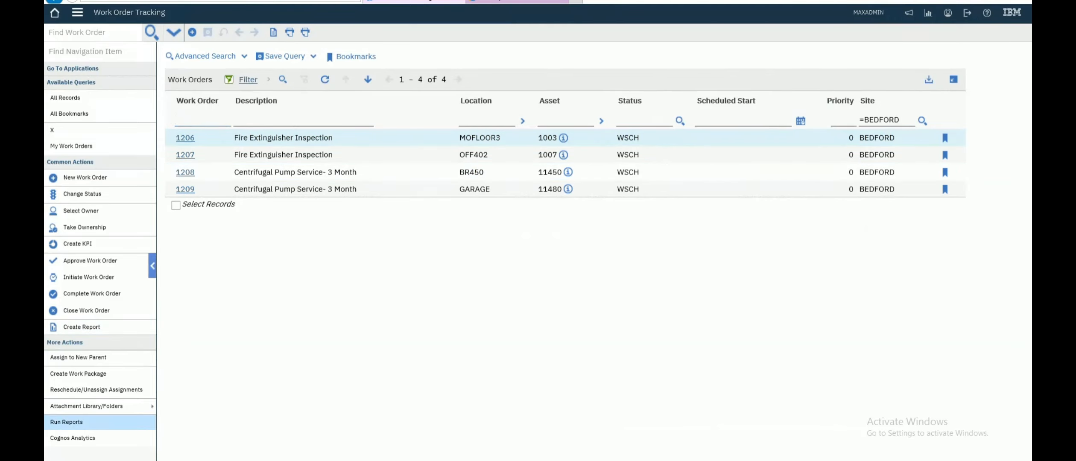
{"action": "left_click", "coordinate": [66, 421]}
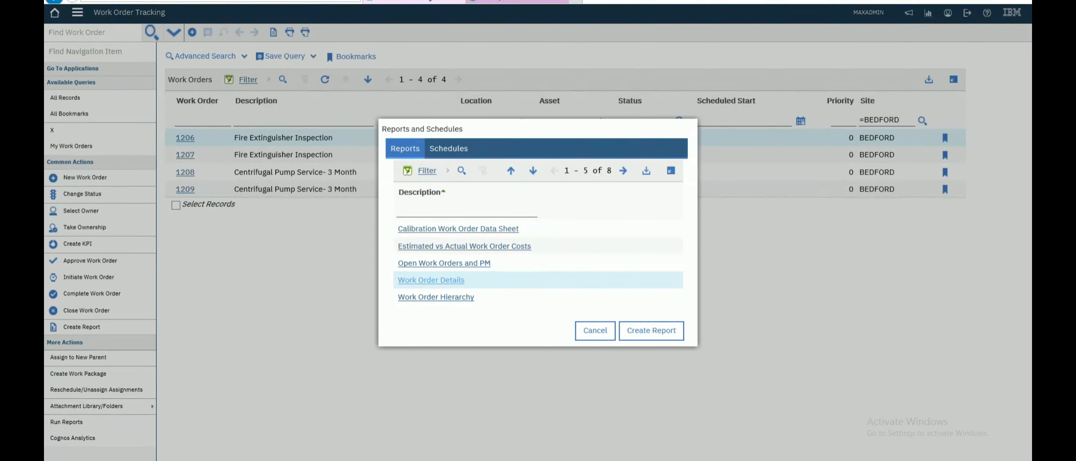
- Run the Work Order Details report immediately and page through its four pages covering 1206–1209
{"action": "left_click", "coordinate": [431, 280]}
{"action": "left_click", "coordinate": [648, 314]}
{"action": "left_click", "coordinate": [516, 1]}
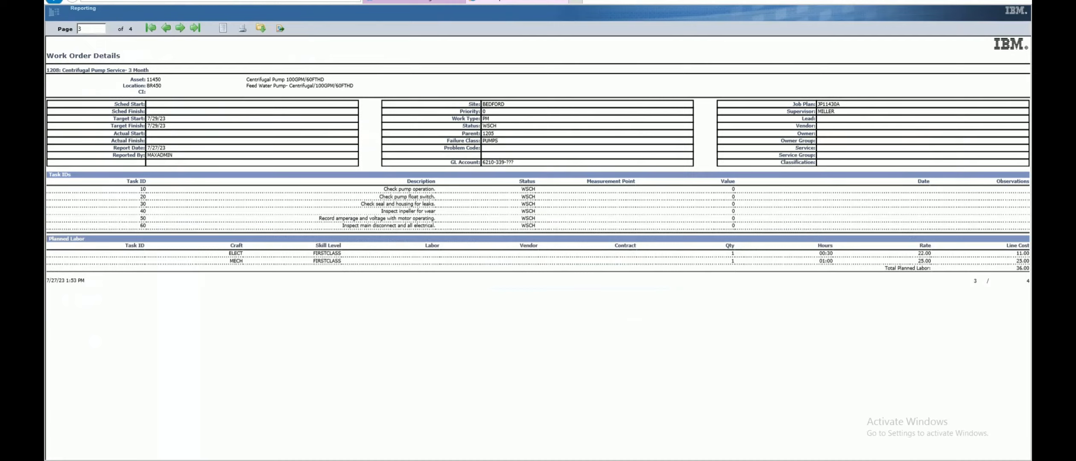
{"action": "left_click", "coordinate": [181, 28]}
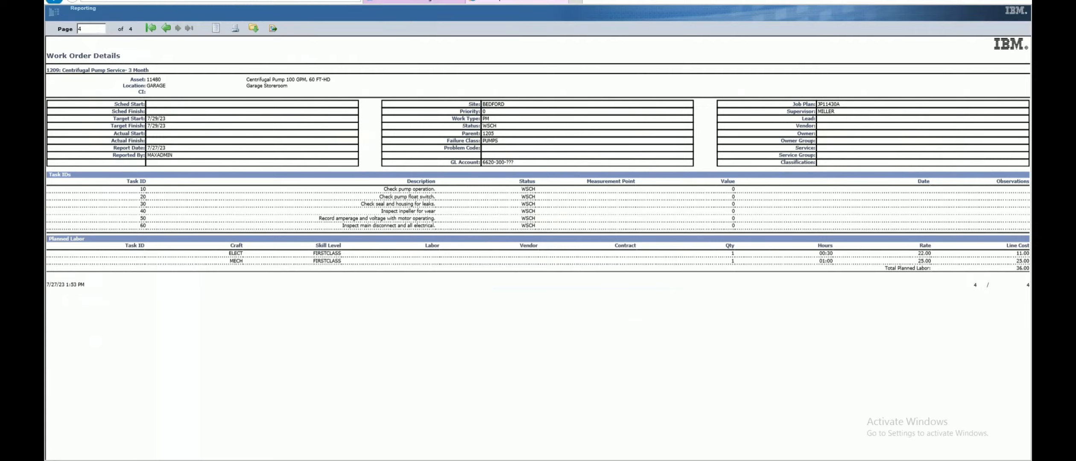
{"action": "key", "text": "alt+Tab"}
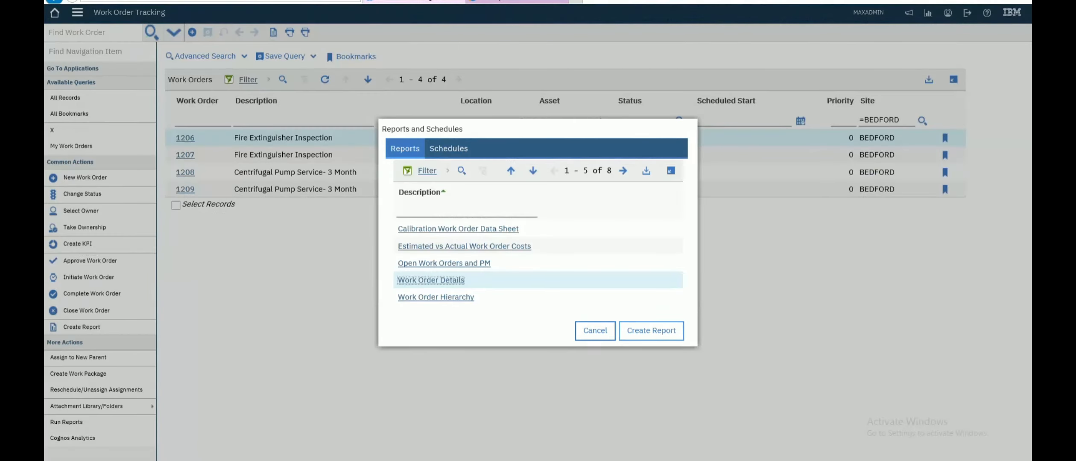
- Dismiss the Reports and Schedules dialog, leaving WSCH child work orders 1206–1209 at BEDFORD listed
{"action": "key", "text": "Return"}
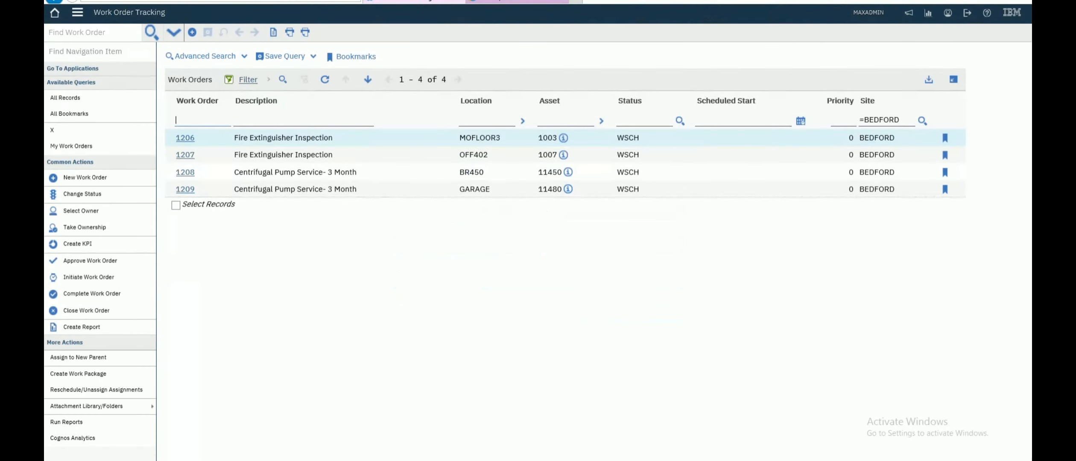